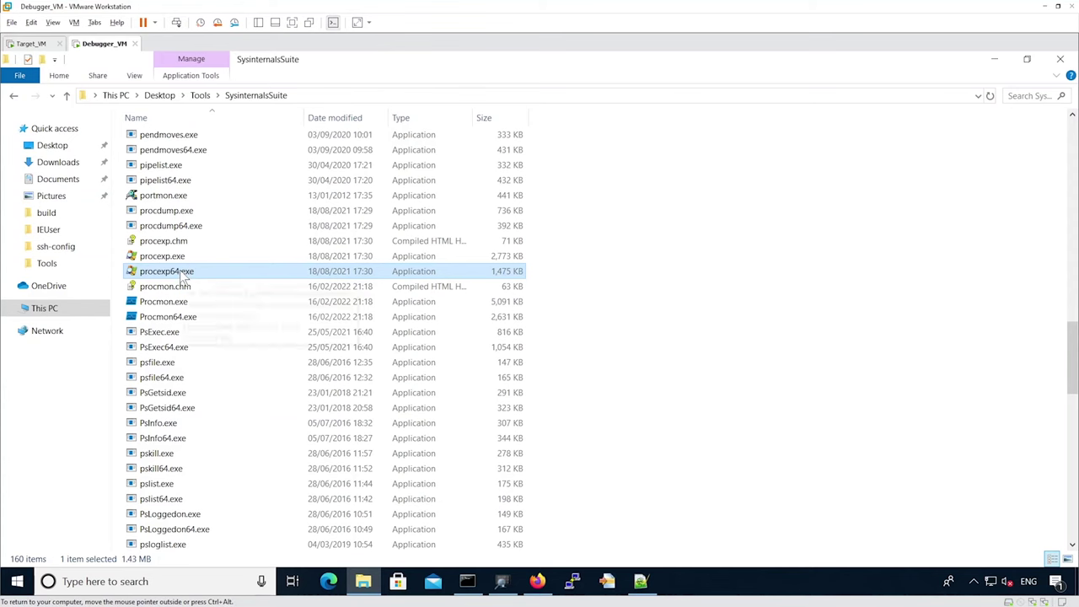
Launch procexp64.exe with administrator rights and accept the Sysinternals license terms.
right_click(181, 275)
click(248, 249)
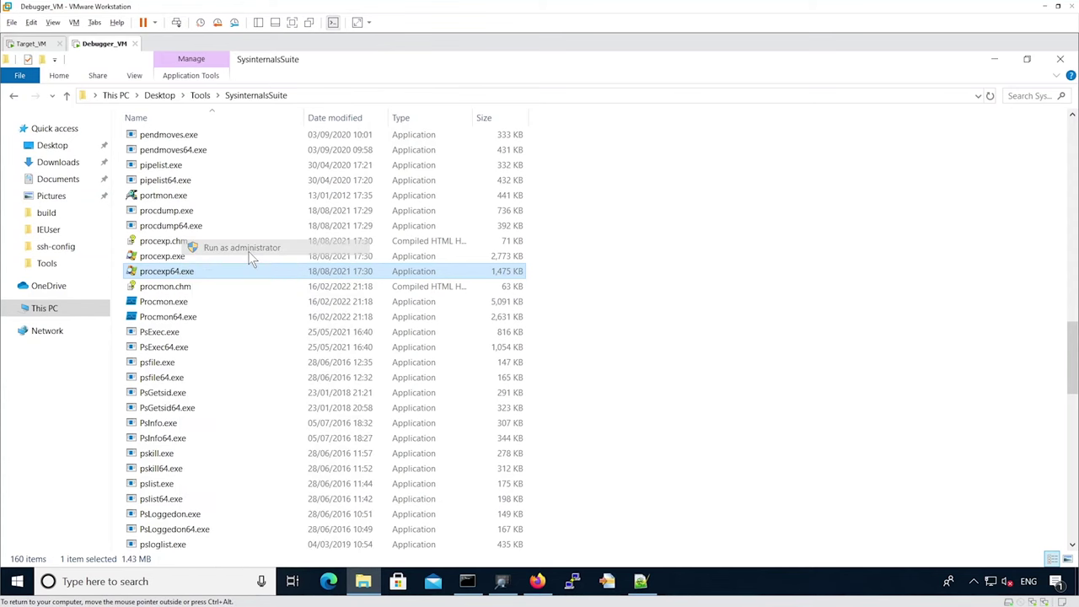
click(498, 411)
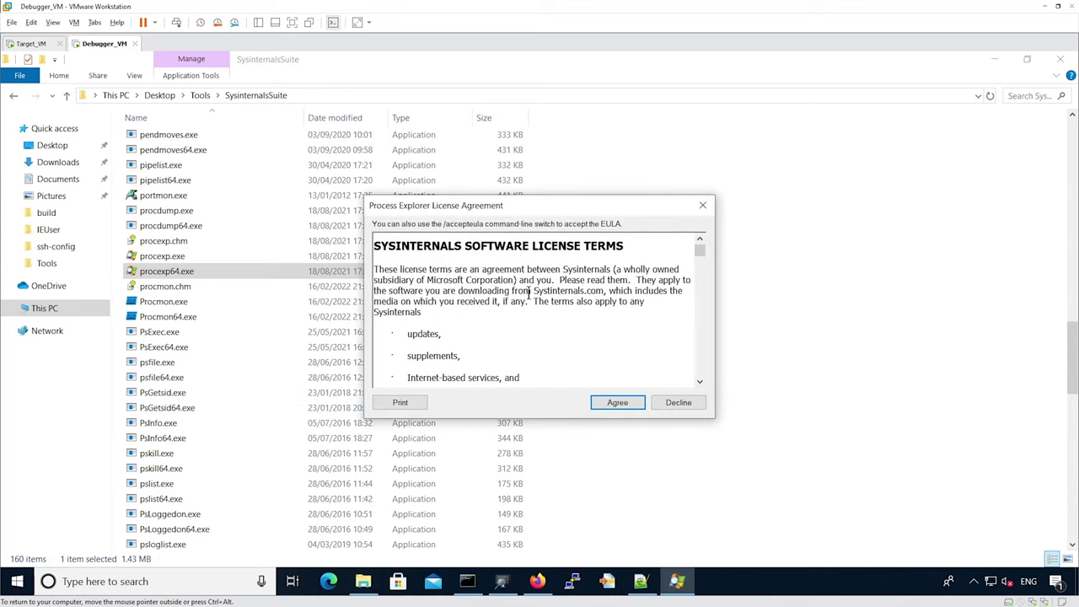
click(617, 403)
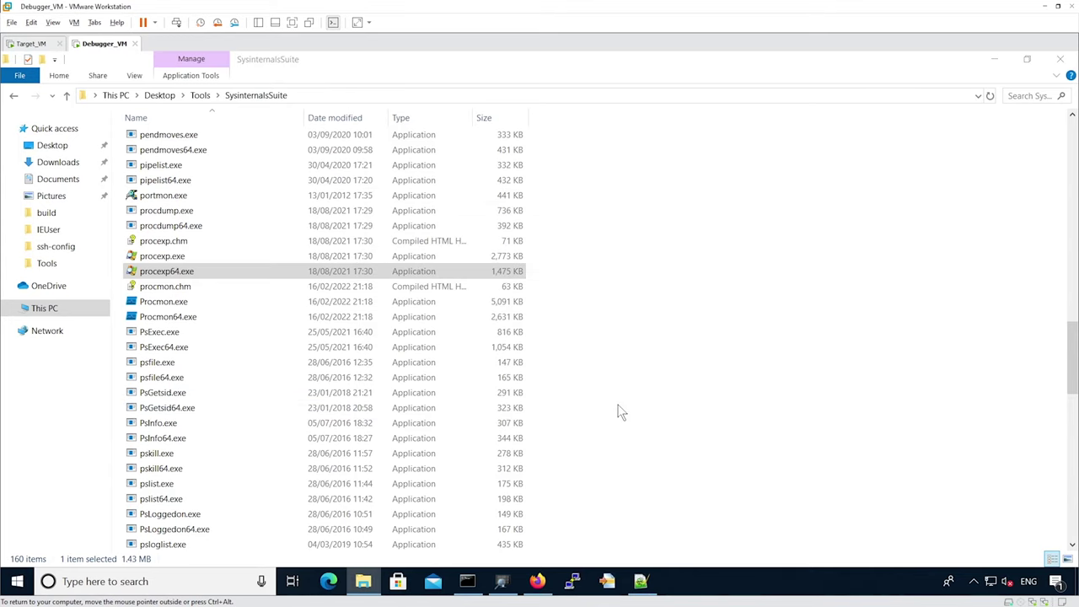
click(578, 99)
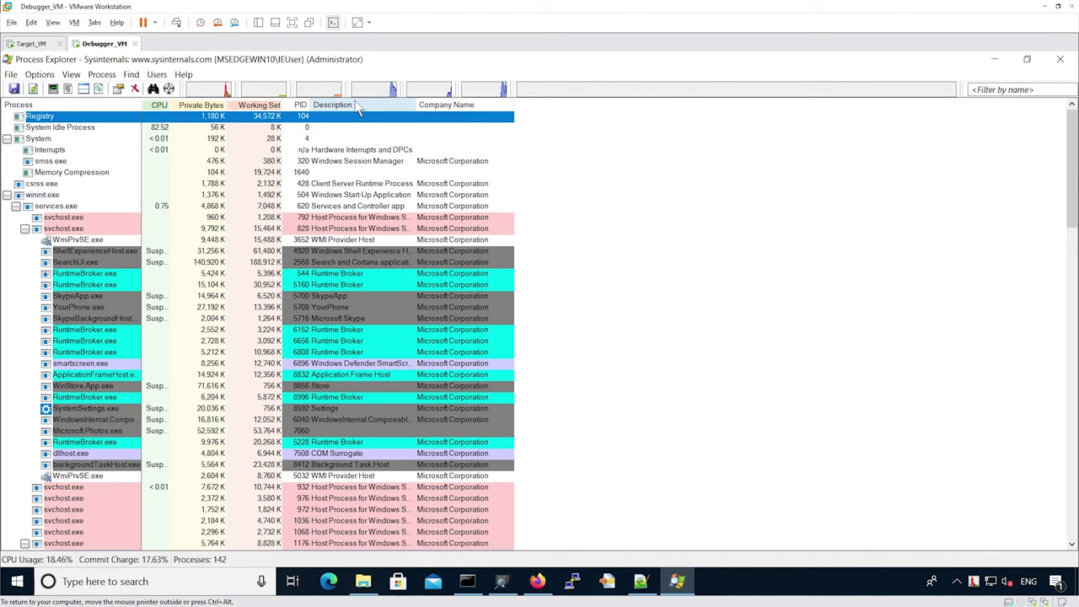
Add the User Name, Protection, Session and Integrity Level columns to the process view.
right_click(544, 107)
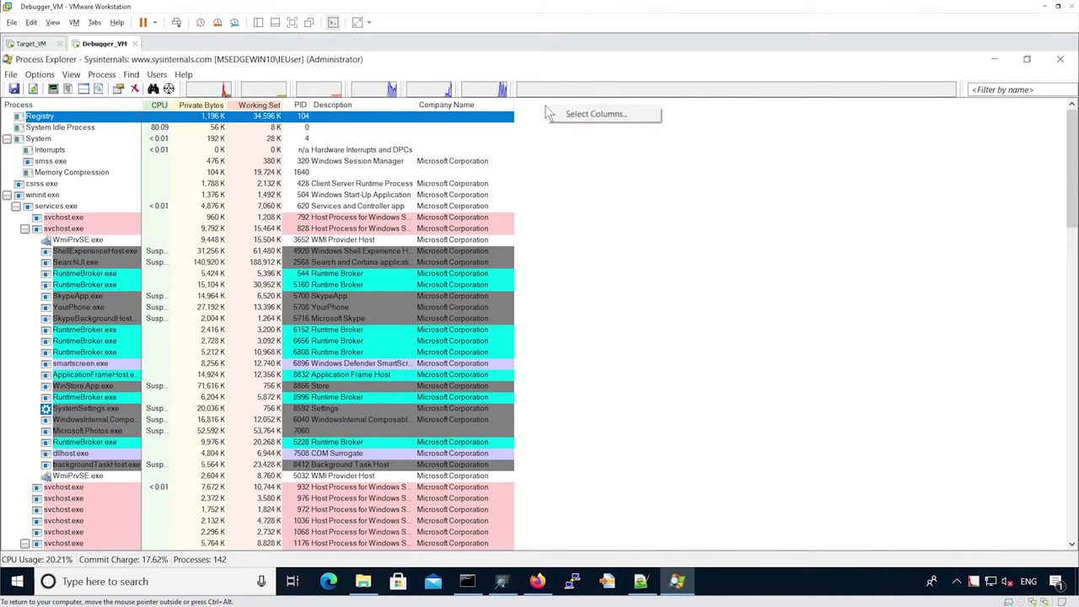
click(590, 113)
drag(160, 85, 807, 191)
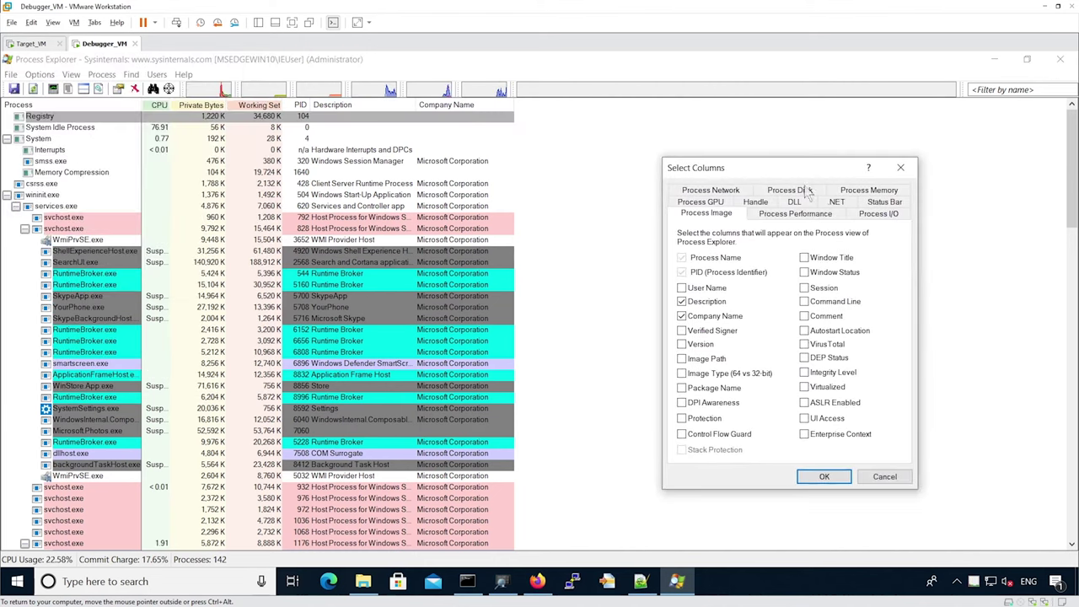
click(717, 290)
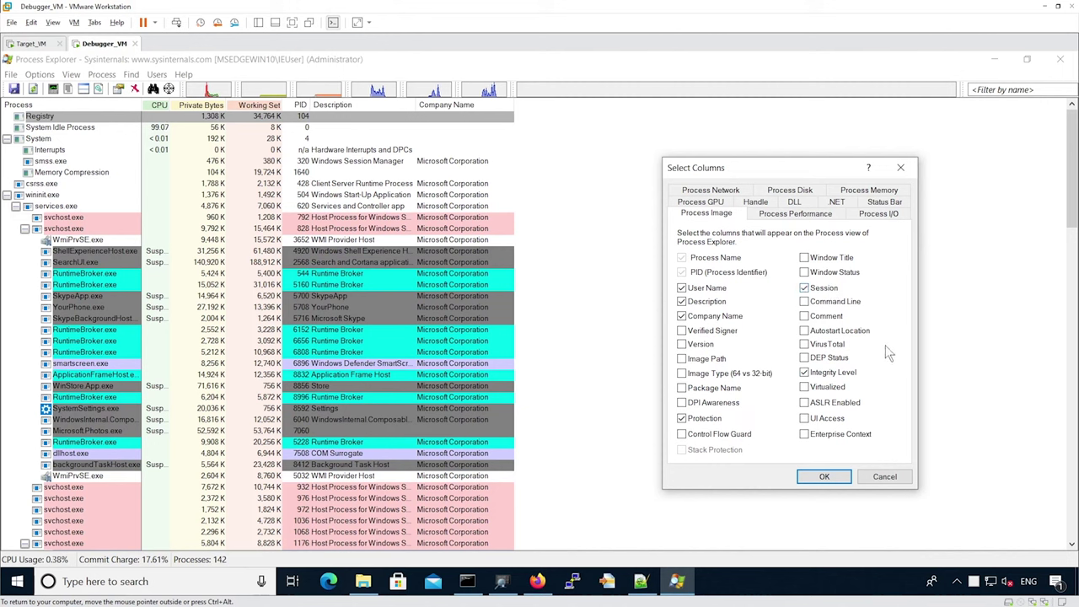
click(824, 477)
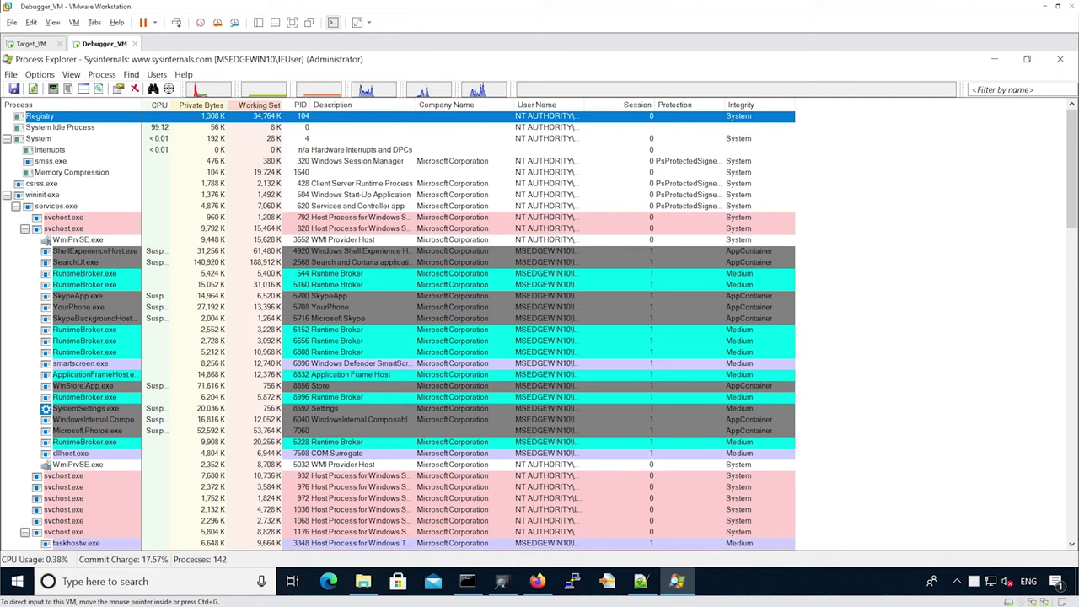
Show the lower pane with the selected process's handles and enlarge the process list above it.
click(71, 75)
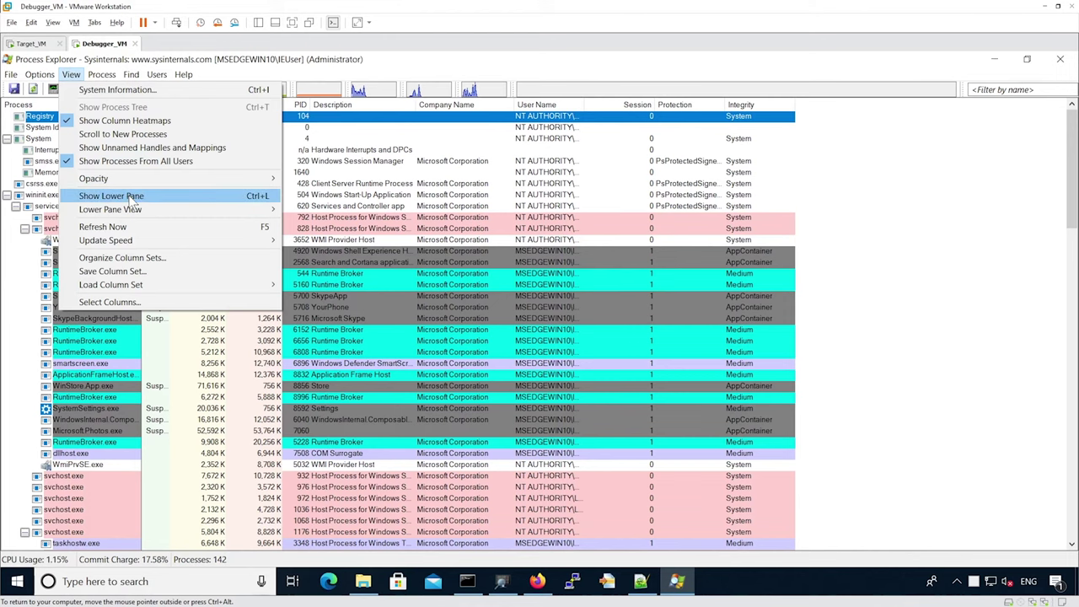
click(138, 198)
click(75, 207)
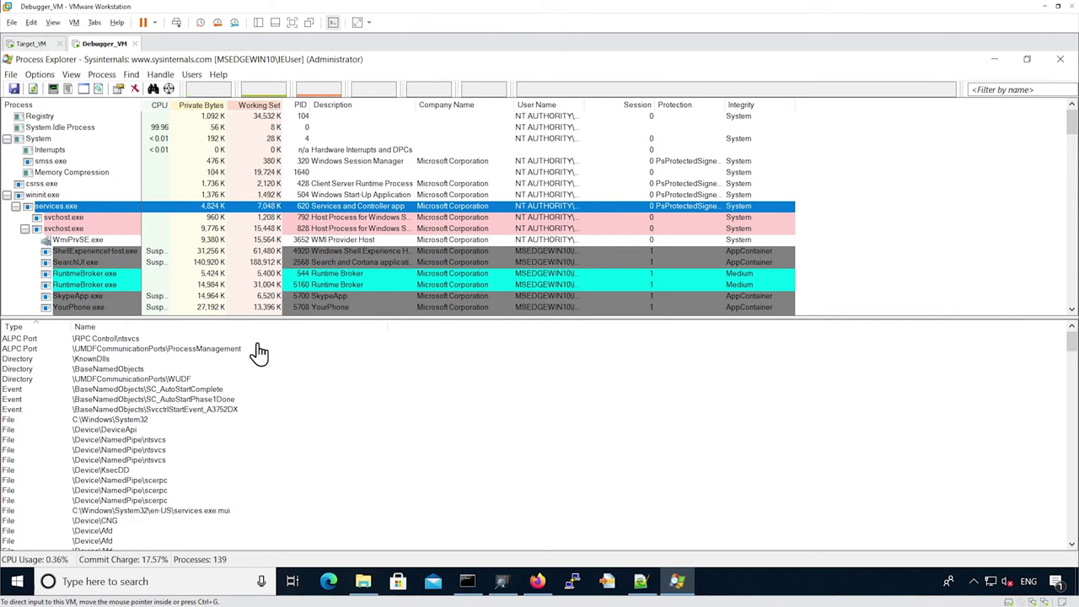
click(521, 319)
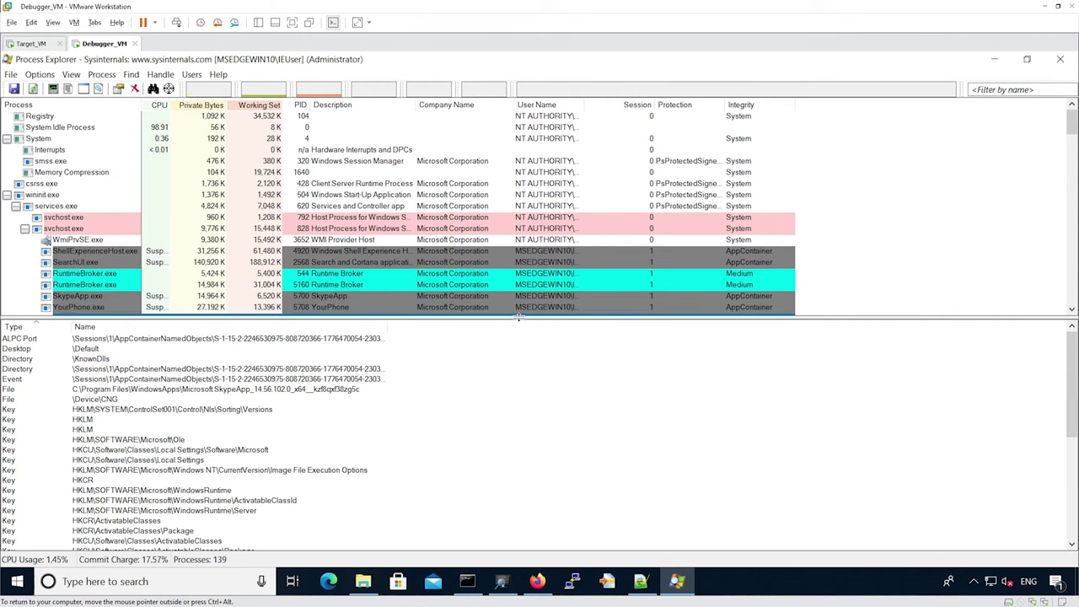
drag(520, 318, 521, 381)
Widen the User Name and Protection columns to show full values, and give the process list more height.
drag(585, 104, 732, 110)
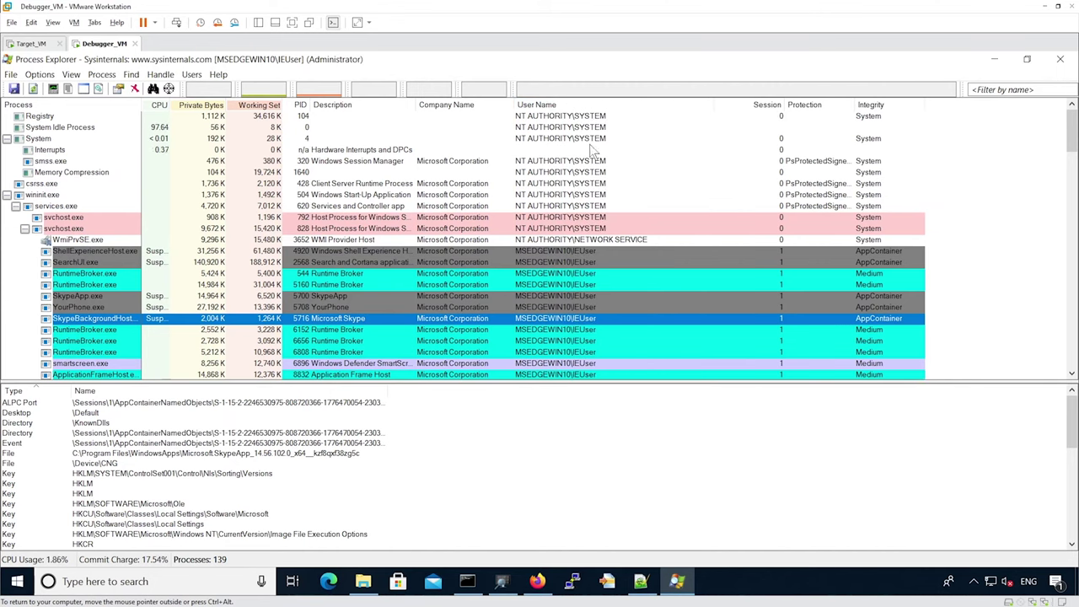
click(597, 184)
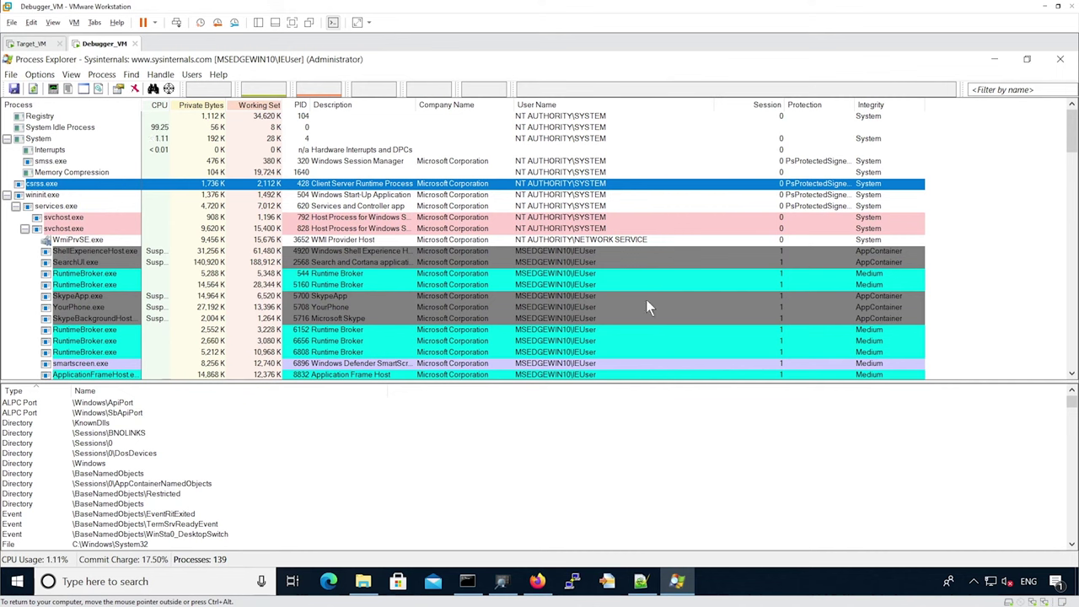
click(592, 319)
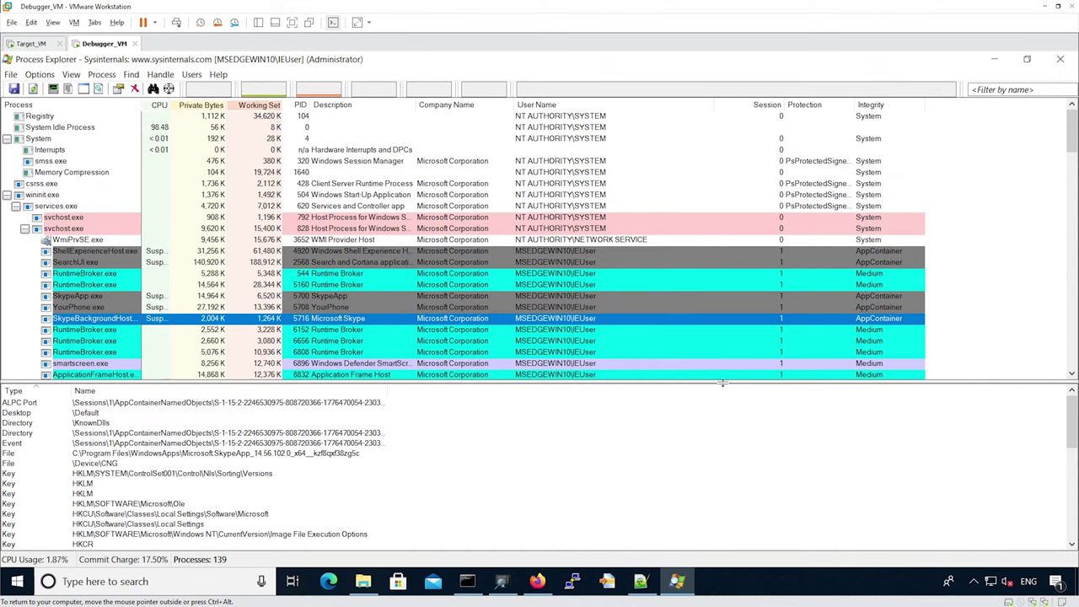
drag(723, 382, 723, 456)
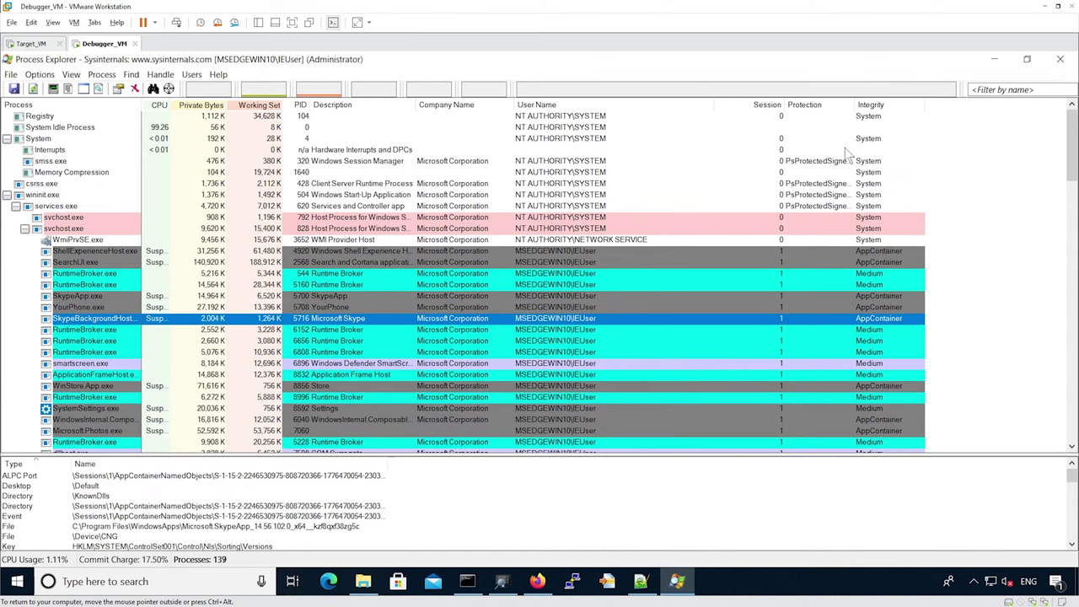
drag(855, 104, 916, 105)
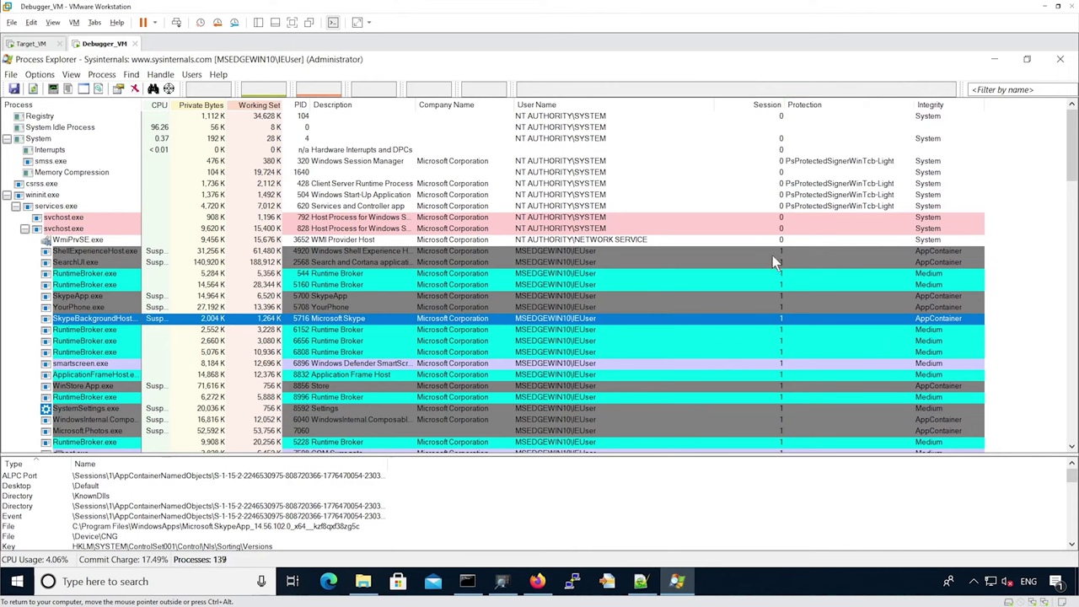
Examine the integrity levels of cmd.exe and the firefox.exe processes near the end of the process list.
scroll(266, 349, down, 15)
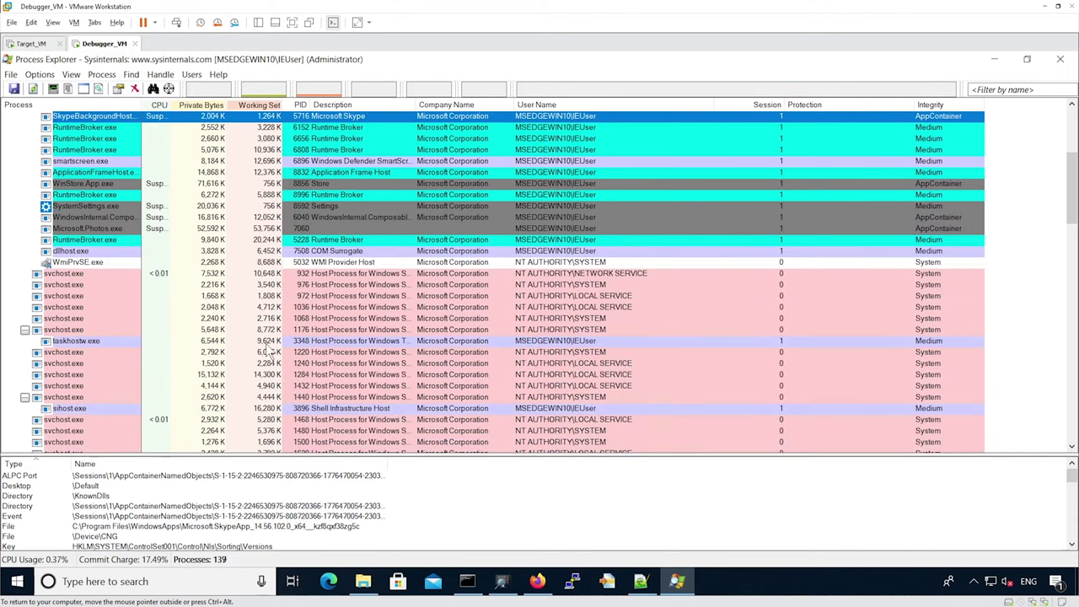
scroll(267, 349, down, 1)
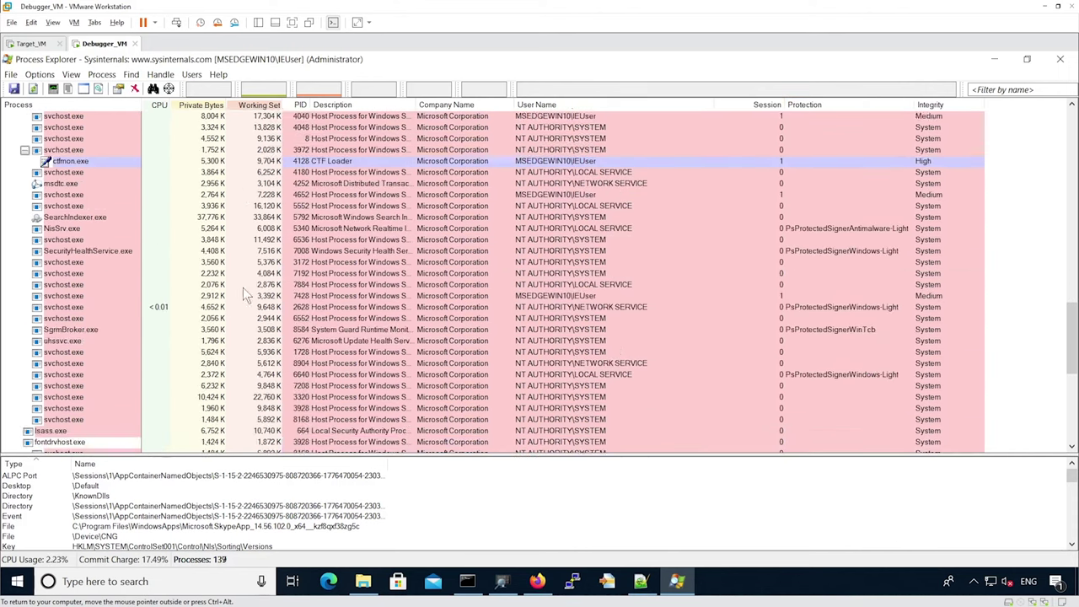
scroll(243, 291, down, 10)
scroll(242, 288, down, 2)
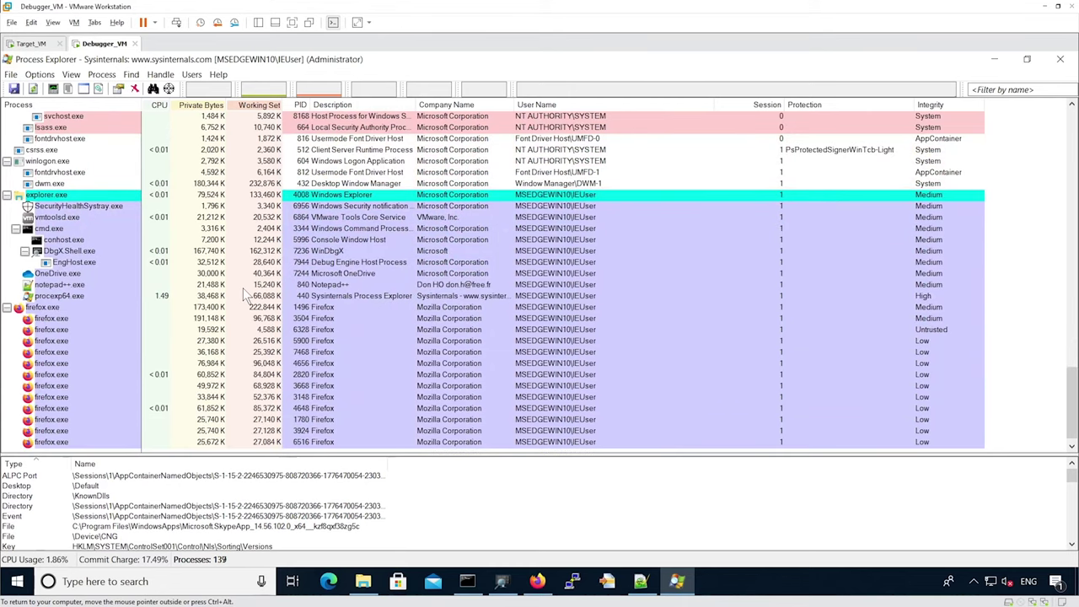
mouse_move(101, 246)
click(56, 231)
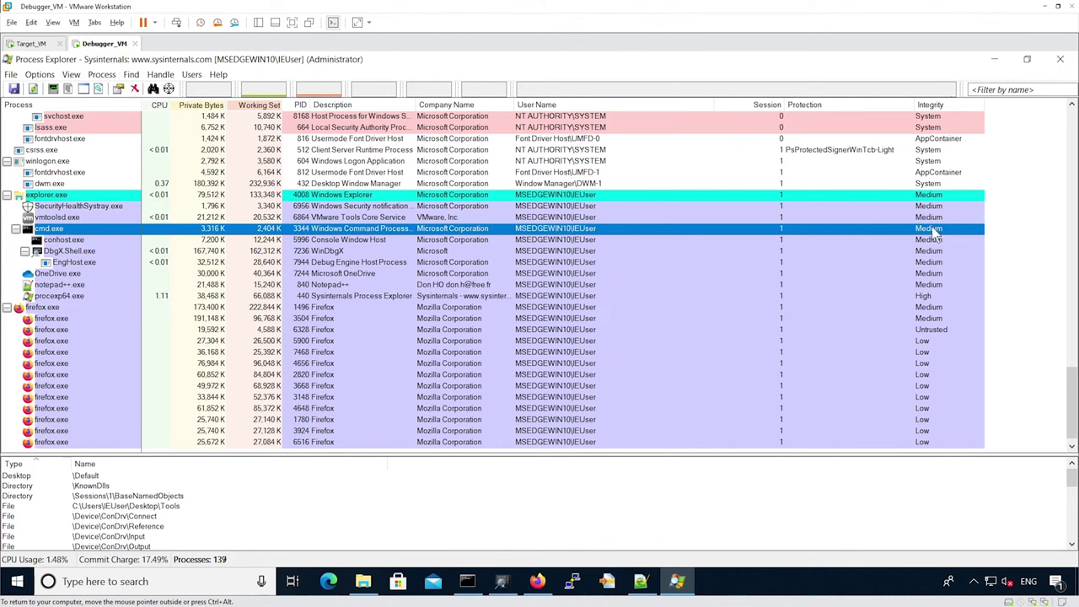
click(566, 307)
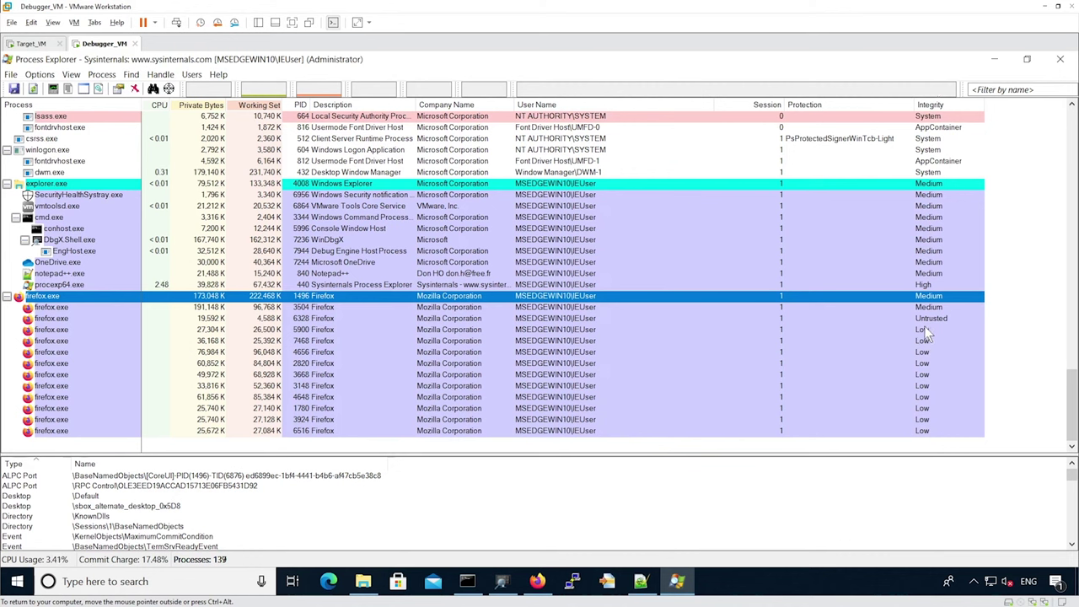
Review the threads and their start addresses in the parent firefox.exe process's properties, and close the dialog.
right_click(48, 296)
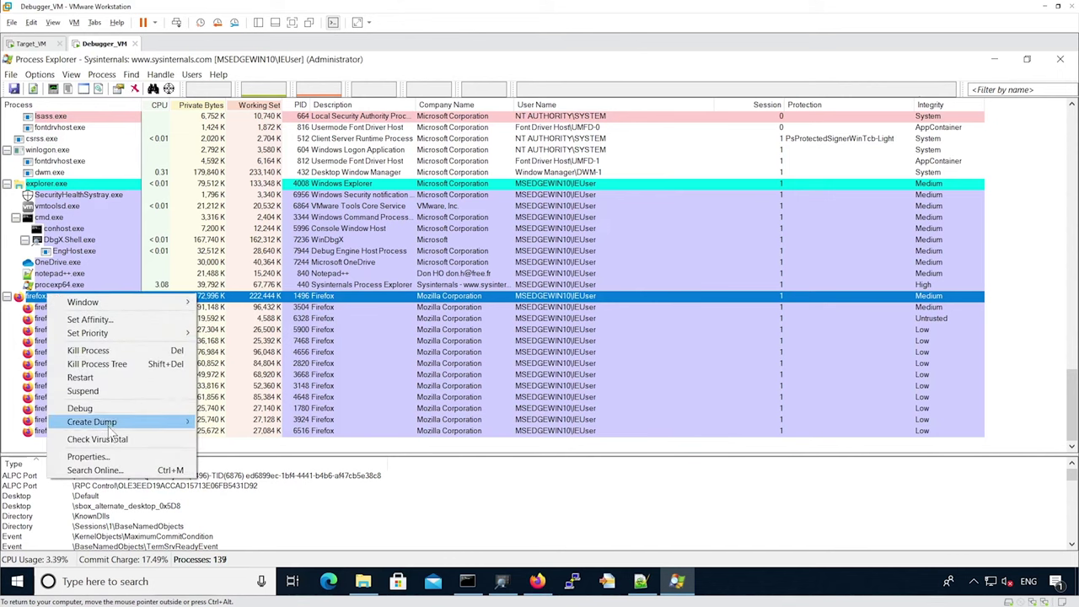
click(100, 457)
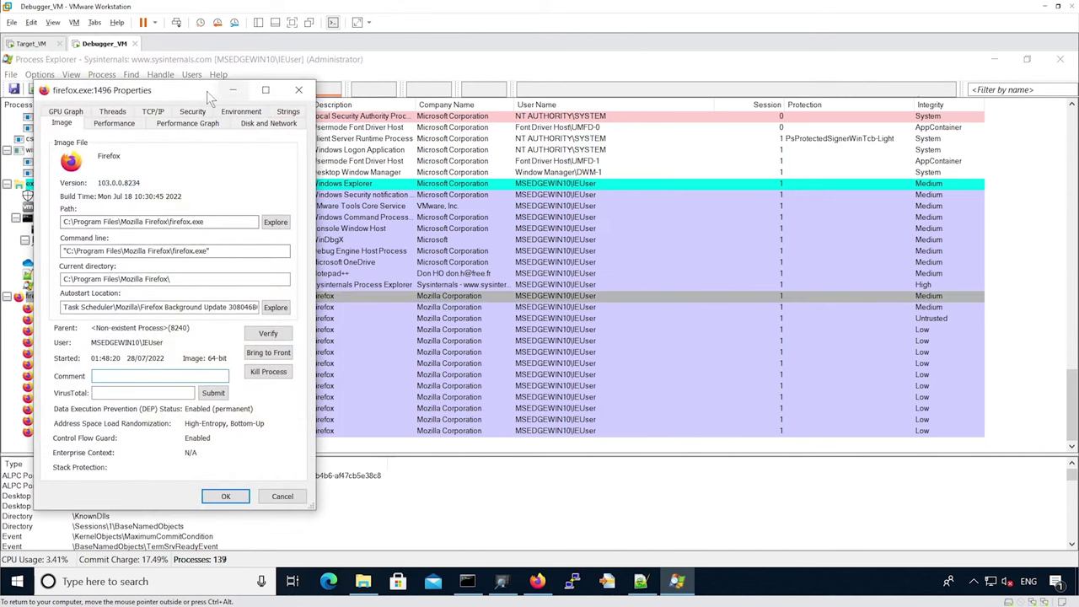
drag(206, 91, 478, 118)
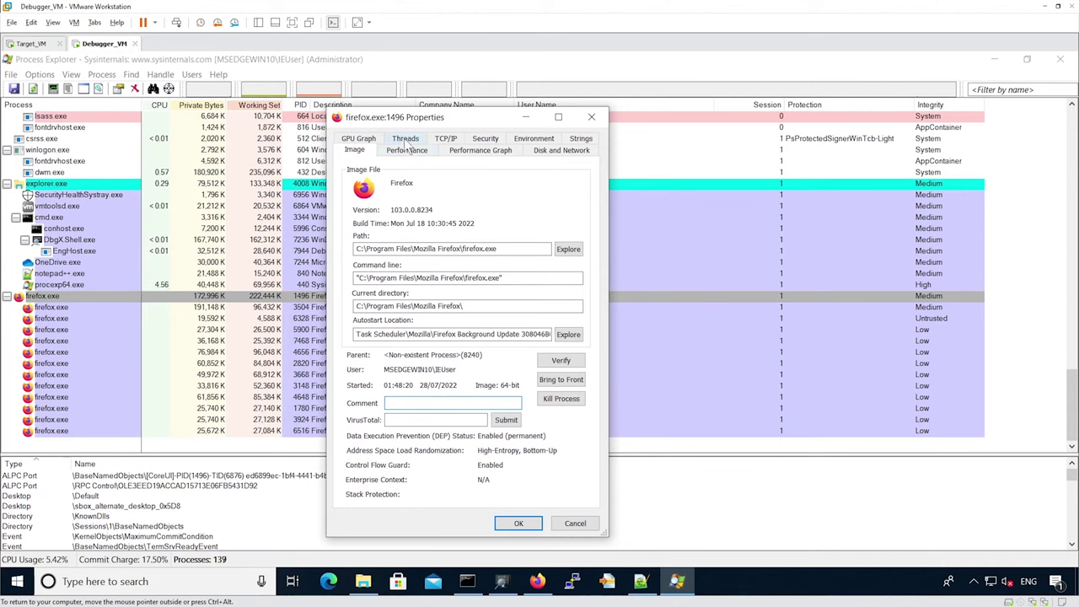
click(406, 149)
drag(612, 200, 984, 200)
drag(589, 168, 772, 169)
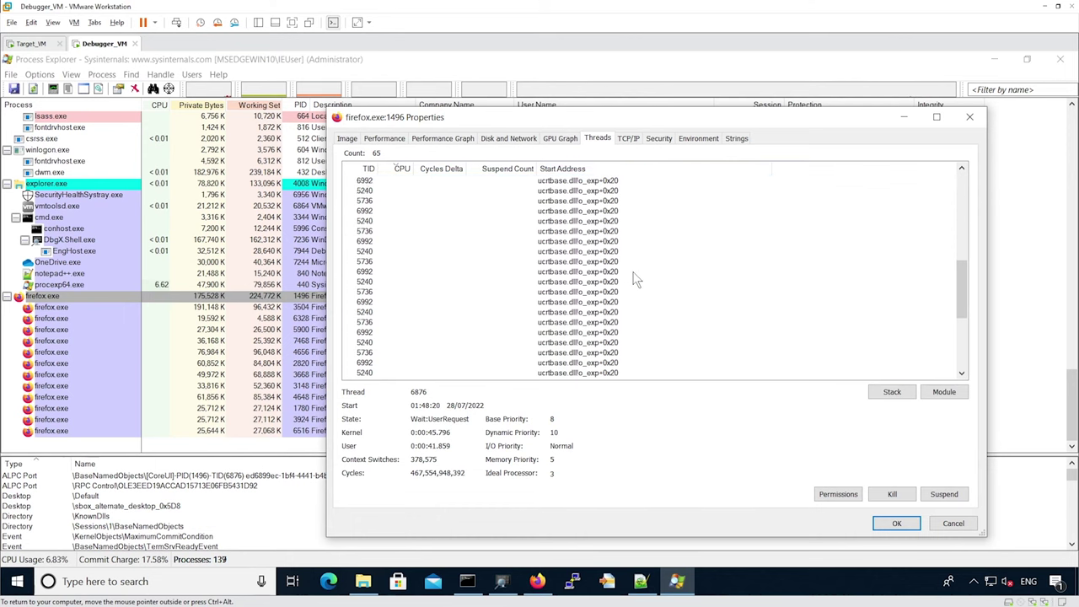
scroll(634, 278, down, 4)
click(969, 116)
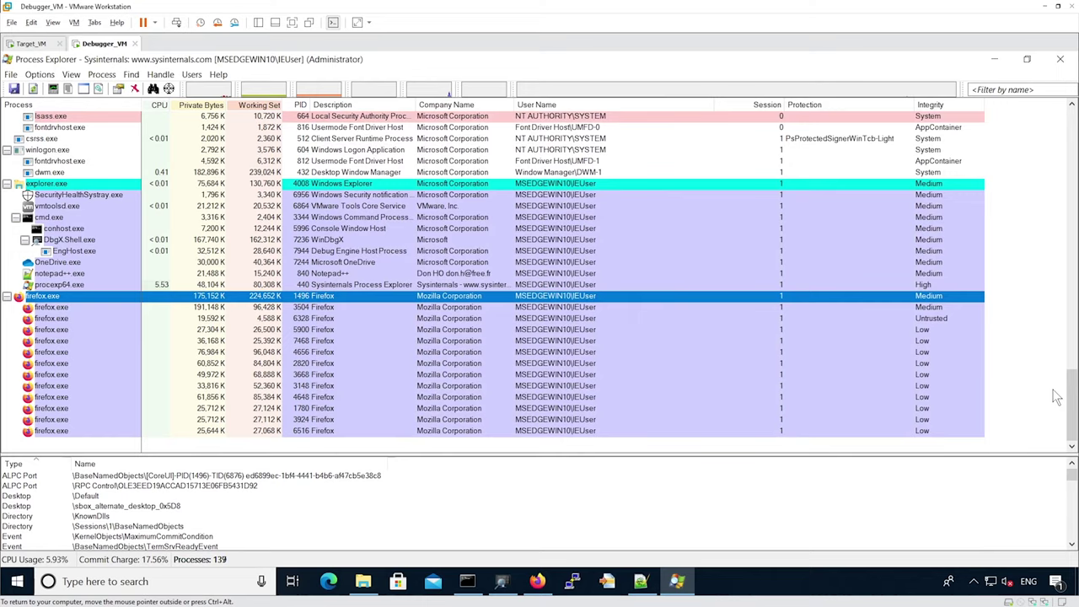
Collapse the child processes of the second svchost.exe under services.exe.
drag(1071, 405, 1071, 143)
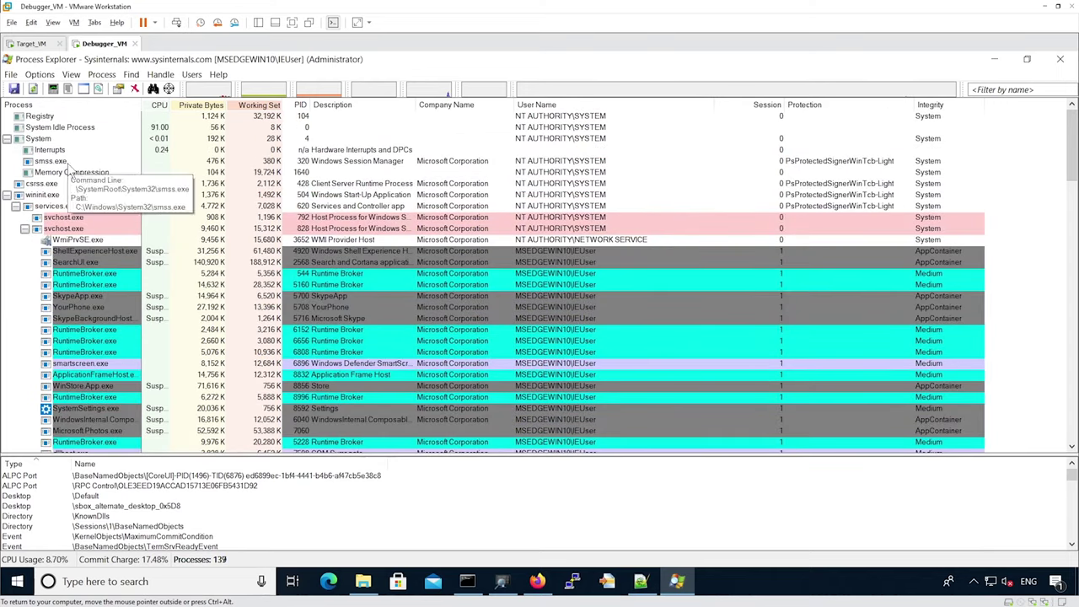
mouse_move(120, 228)
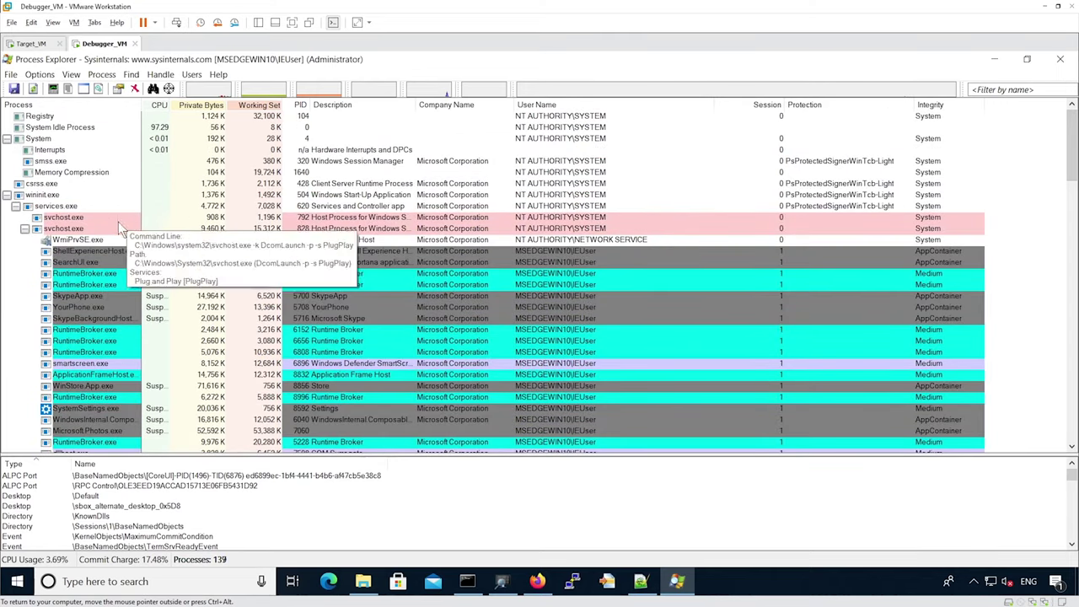
click(24, 229)
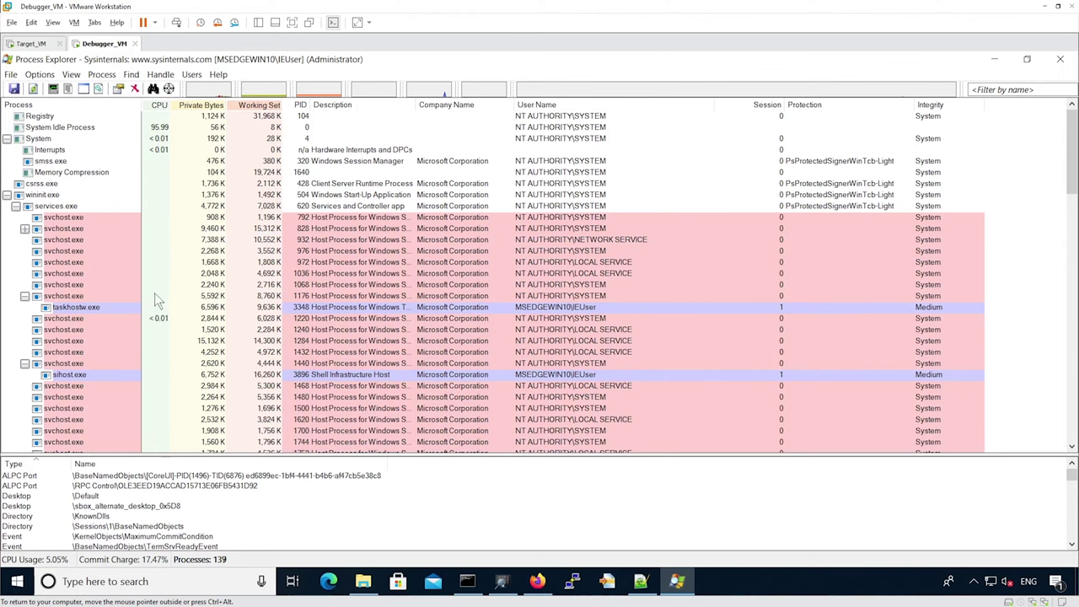
Inspect the threads of lsass.exe in its properties, including the details of thread 712, and close the dialog.
scroll(156, 295, down, 4)
scroll(161, 297, down, 12)
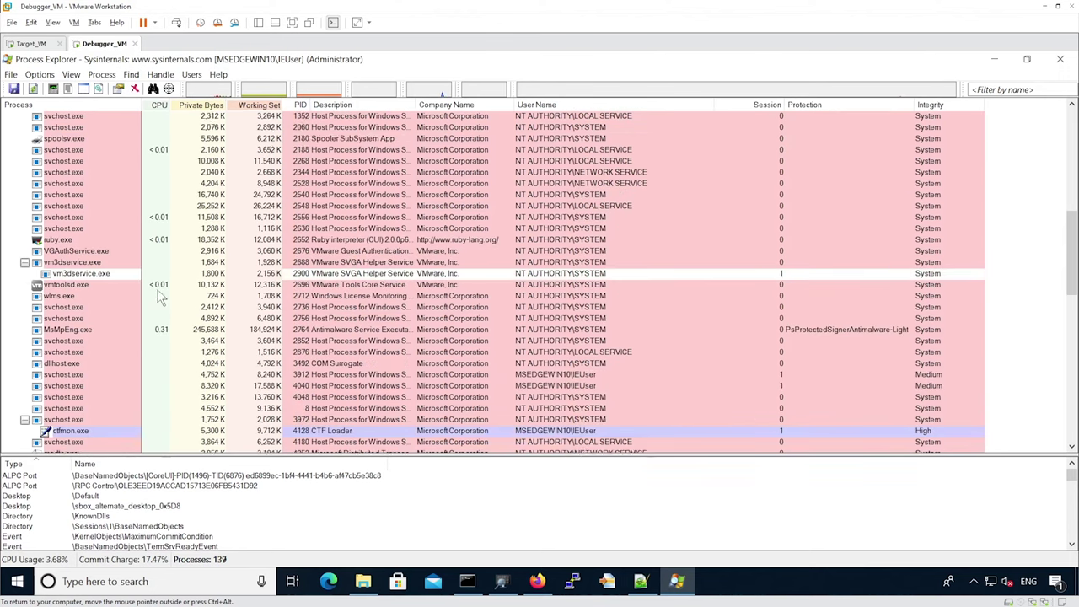
scroll(160, 297, down, 1)
right_click(74, 329)
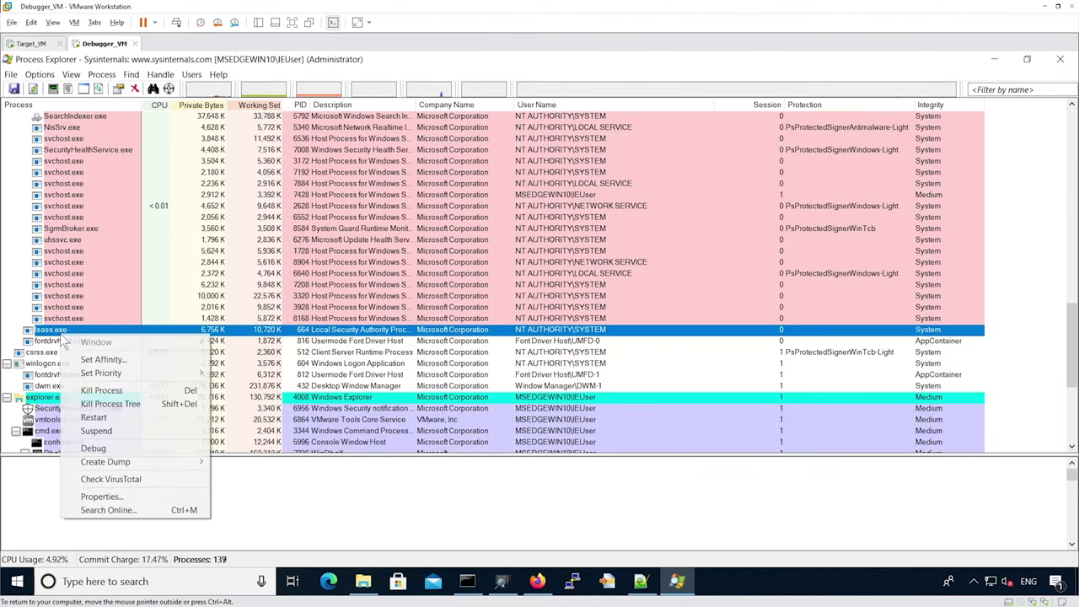
click(99, 497)
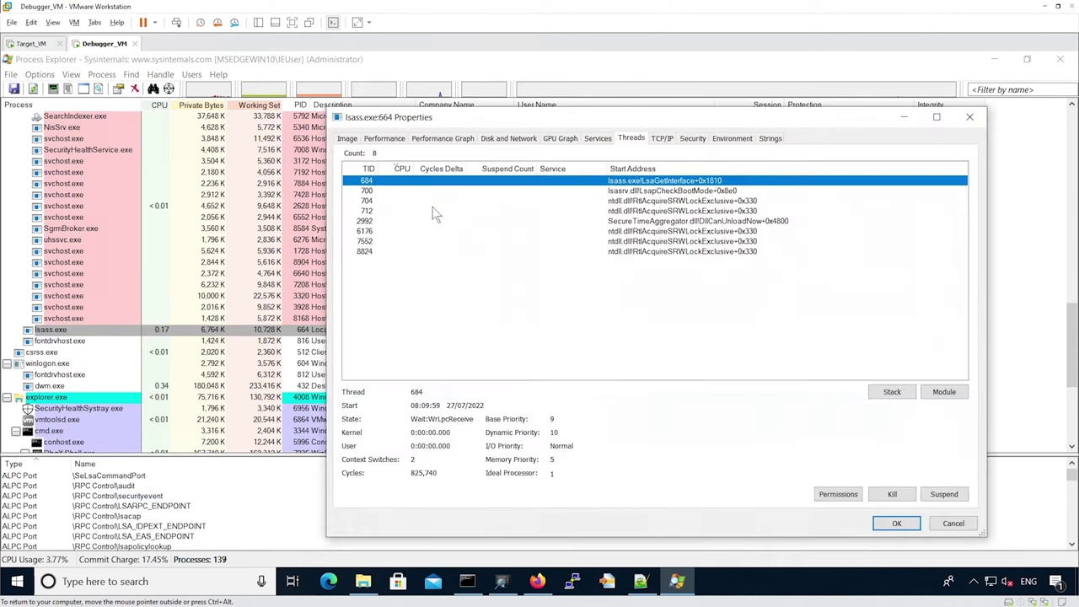
click(673, 211)
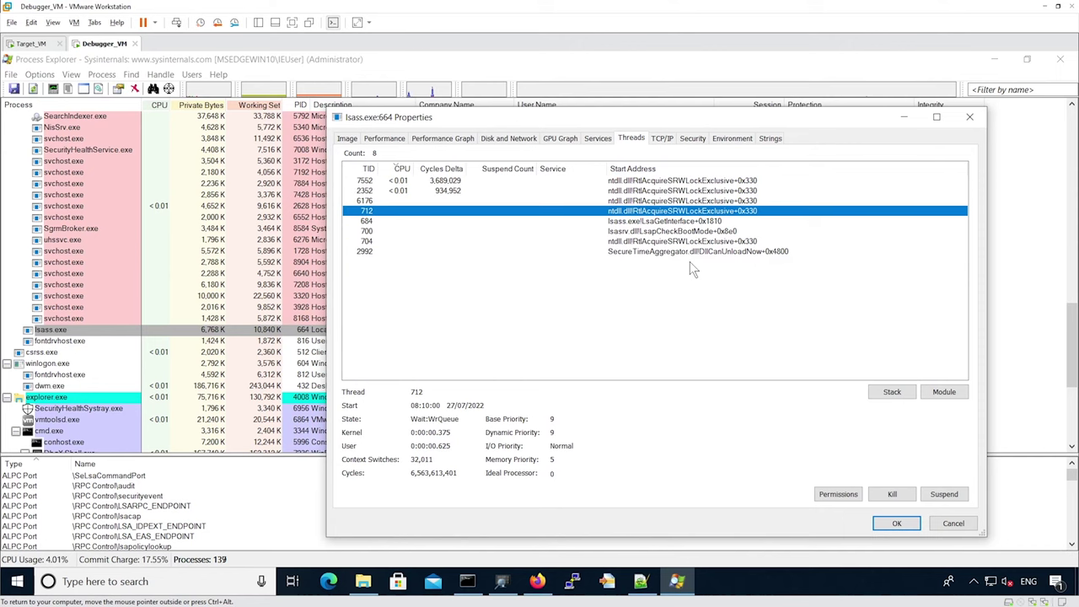
click(970, 119)
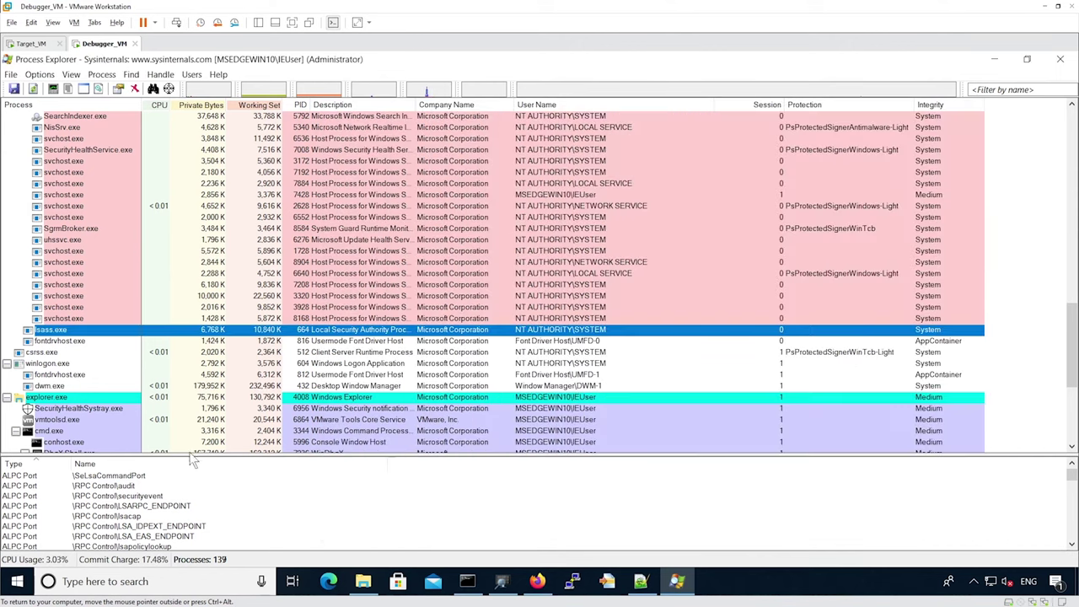
Enlarge the lower pane to show more of the handles held by lsass.exe.
drag(192, 457, 192, 361)
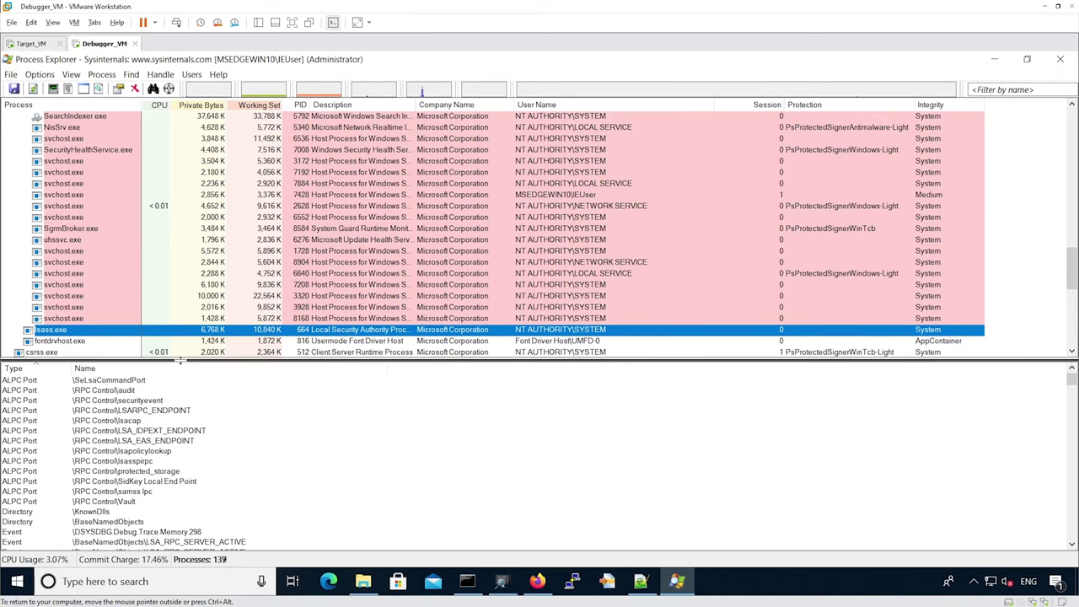
Enlarge the lower pane further and switch it to the DLLs view to look at the modules loaded by lsass.exe.
drag(179, 360, 180, 319)
click(71, 74)
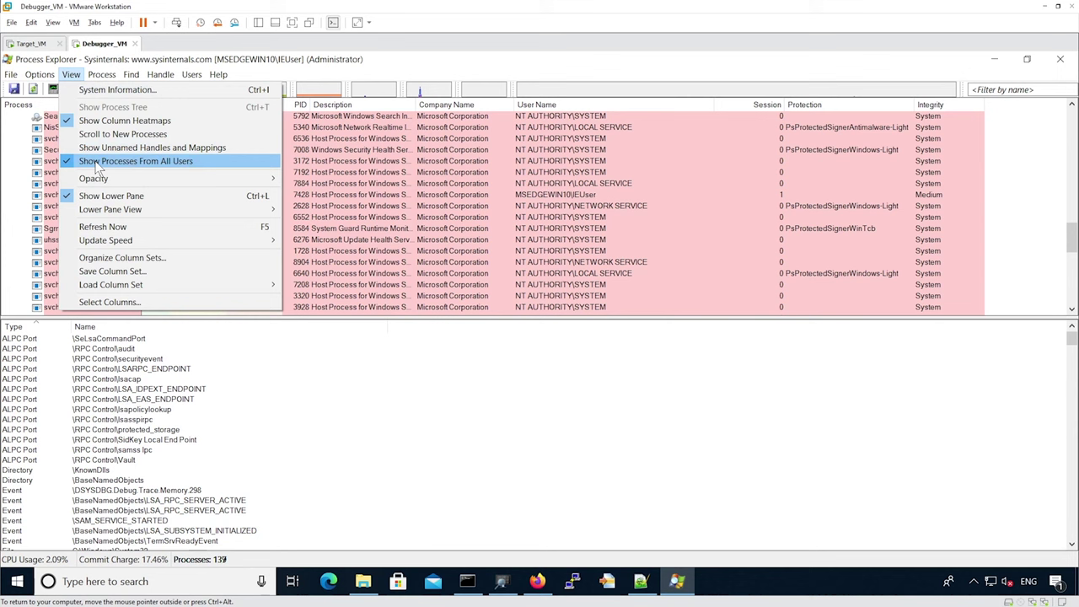
mouse_move(107, 212)
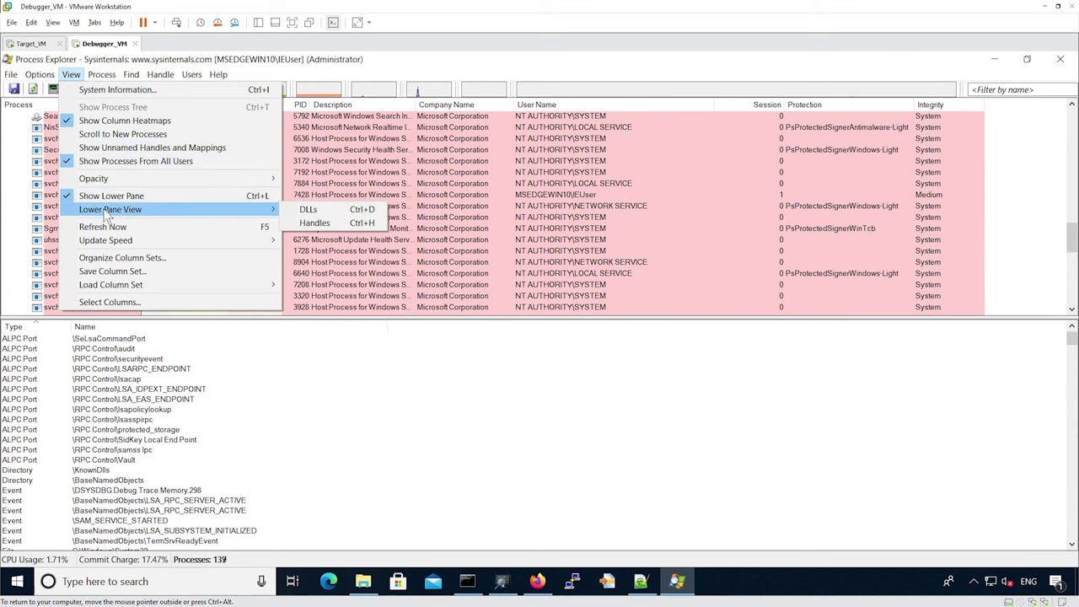
click(307, 209)
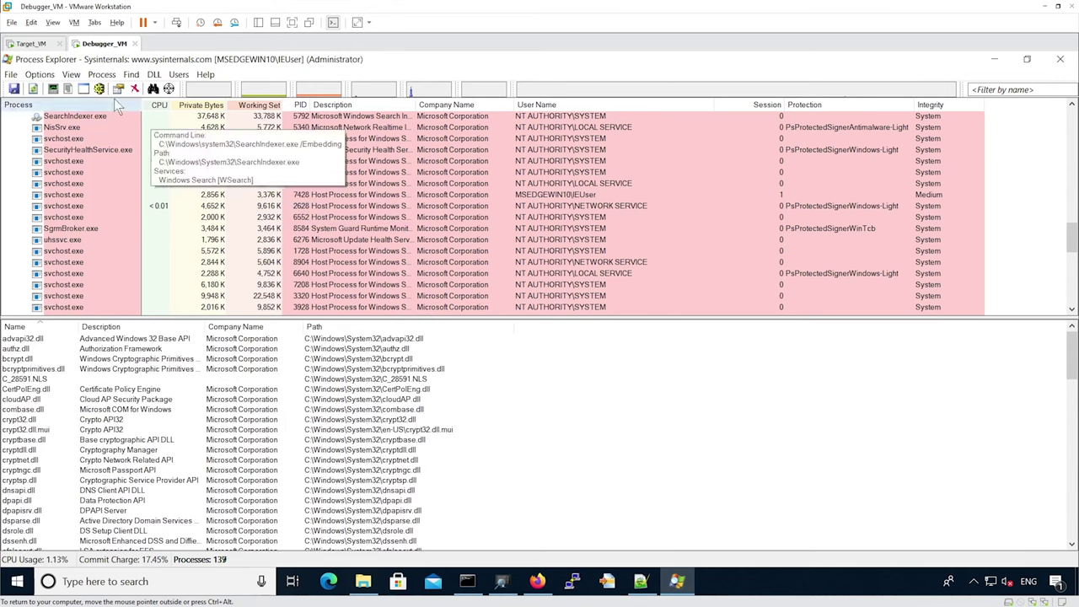
scroll(179, 223, down, 2)
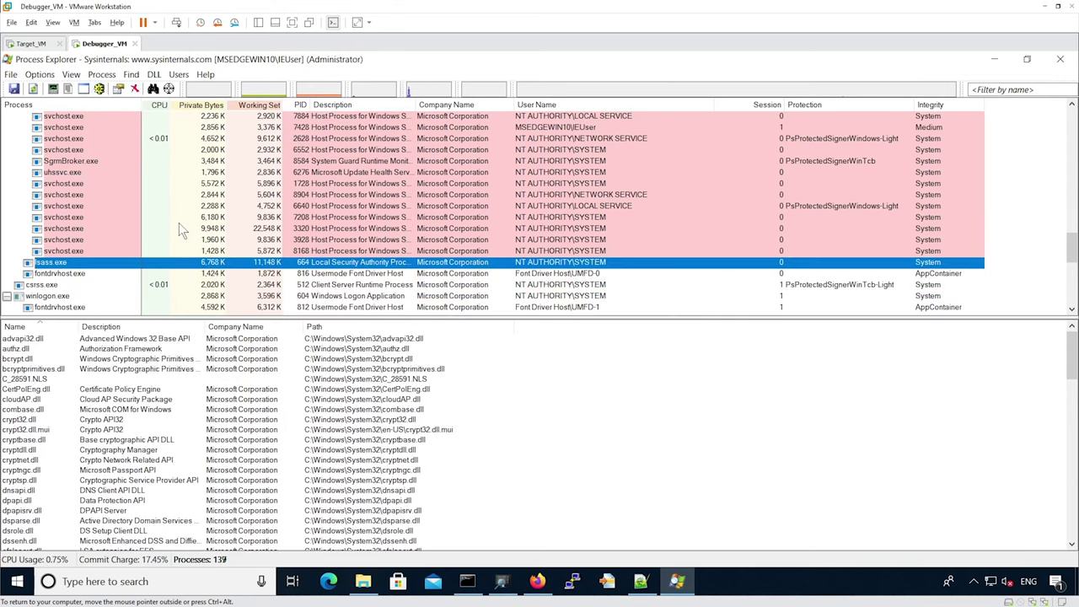
Switch the lower pane back to the Handles view for lsass.exe.
click(71, 75)
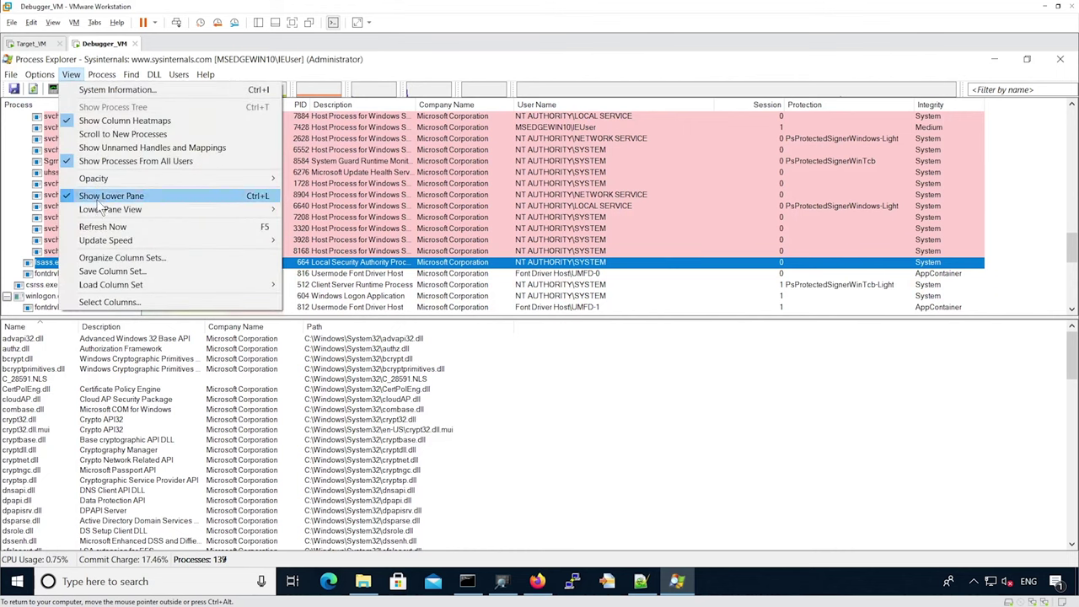
mouse_move(105, 211)
click(312, 224)
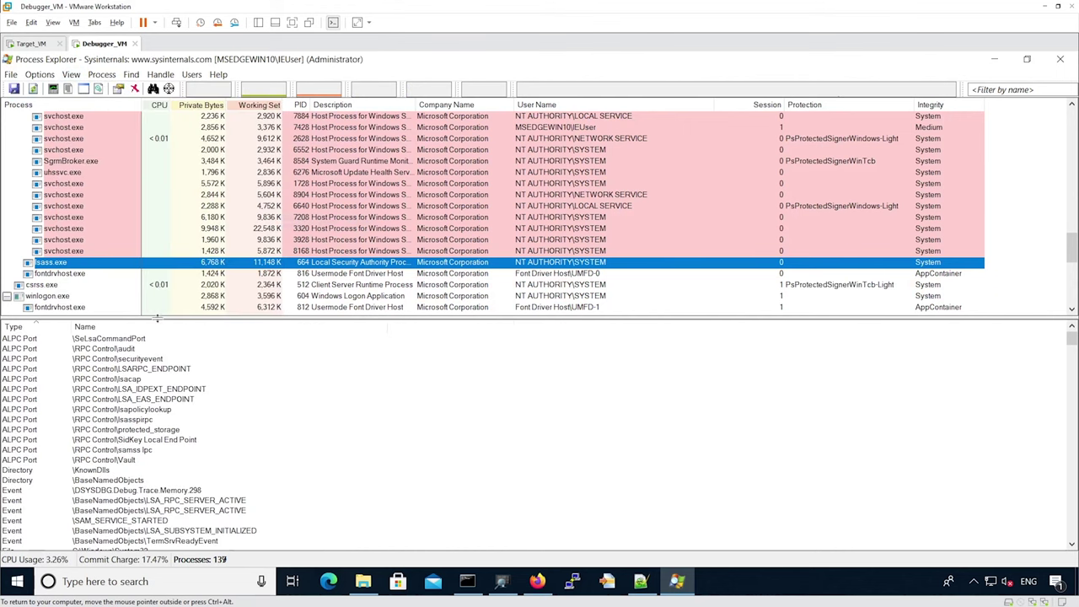
Add the Handle Value and Access Mask columns to the handle list and widen both to fit their contents.
right_click(107, 329)
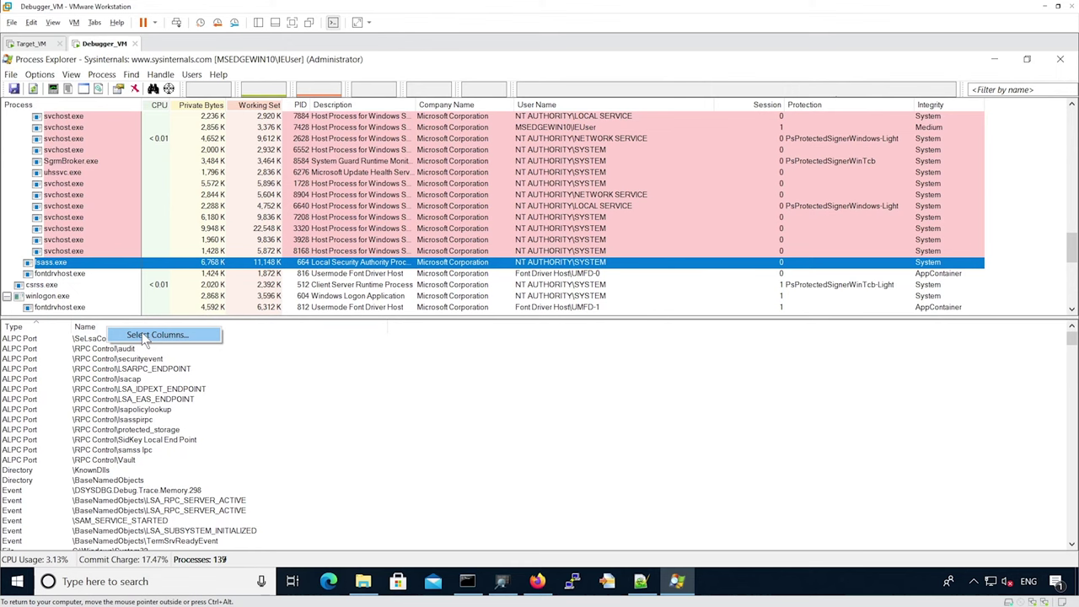
click(147, 336)
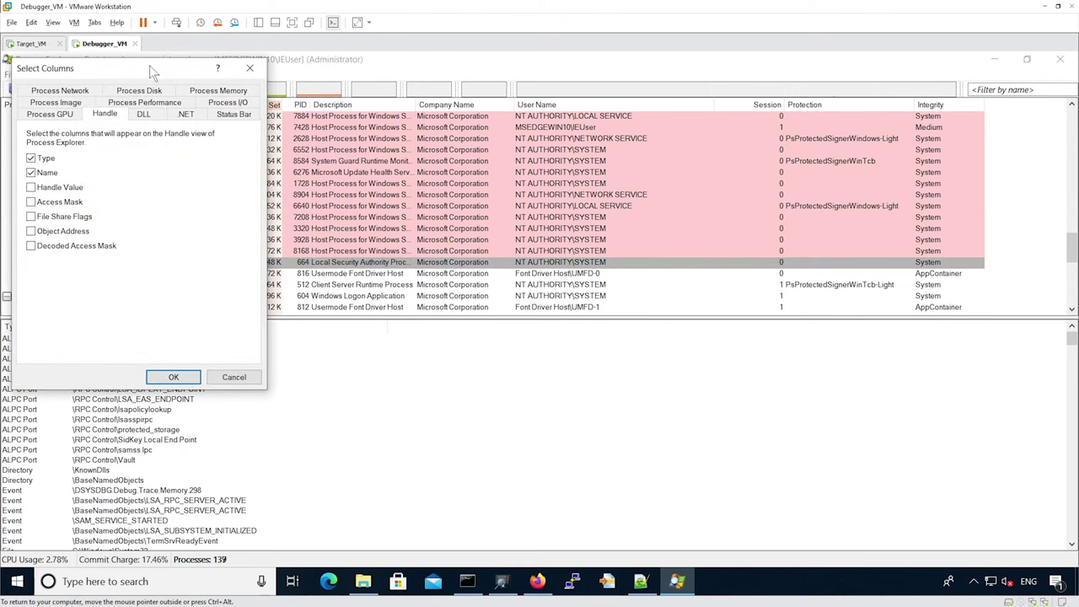
drag(149, 65, 536, 198)
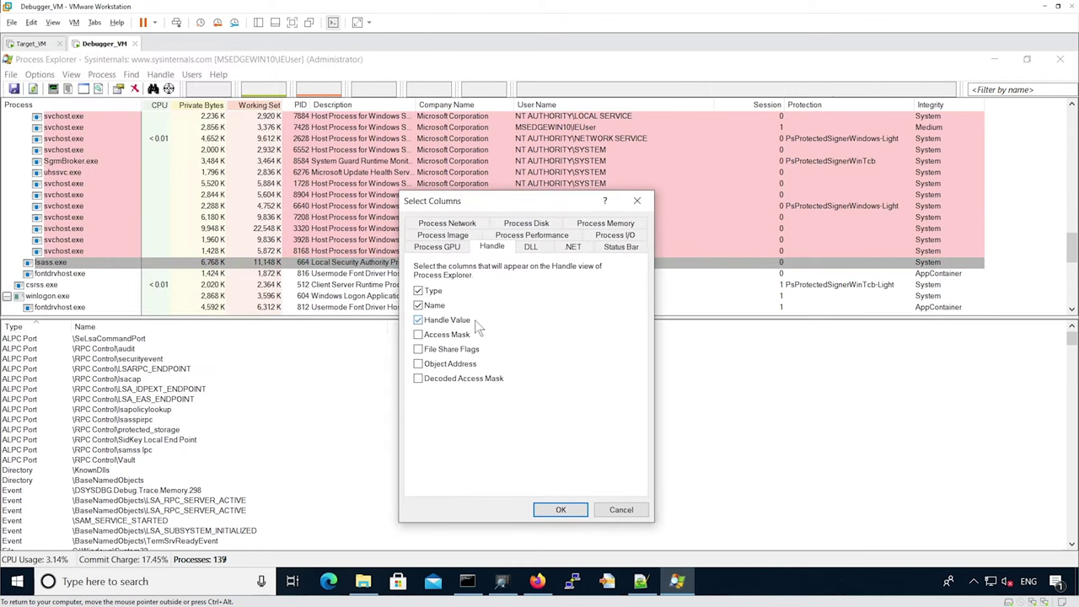
click(446, 335)
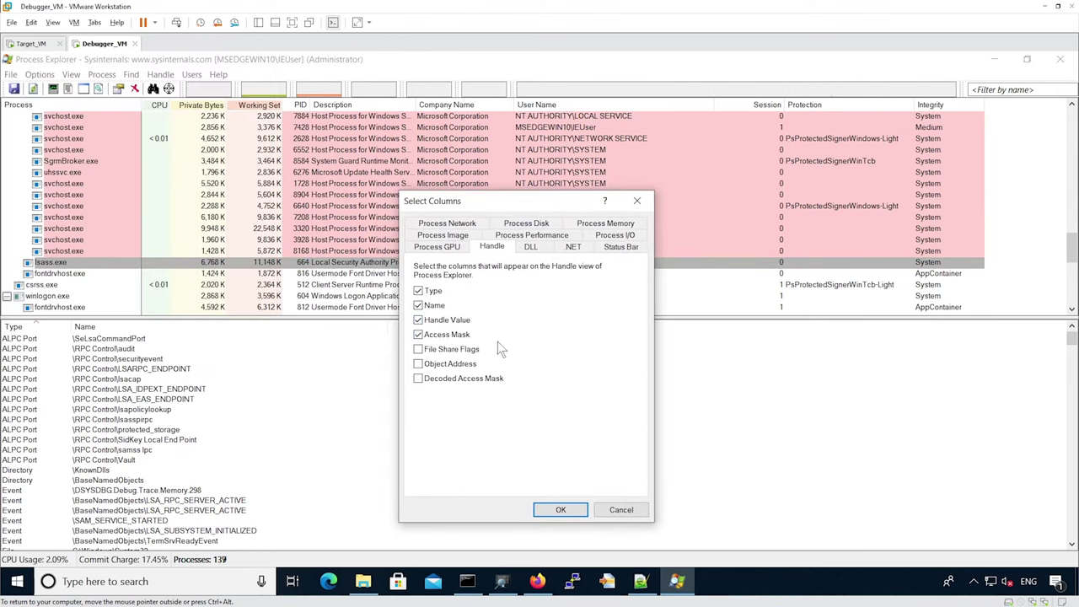
click(560, 510)
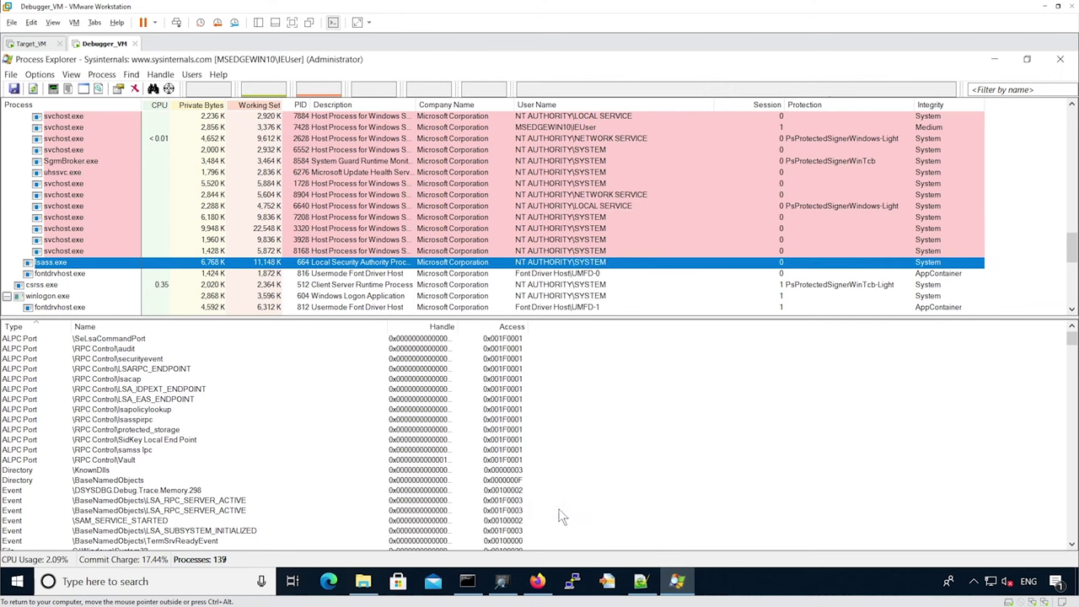
double_click(537, 326)
double_click(456, 326)
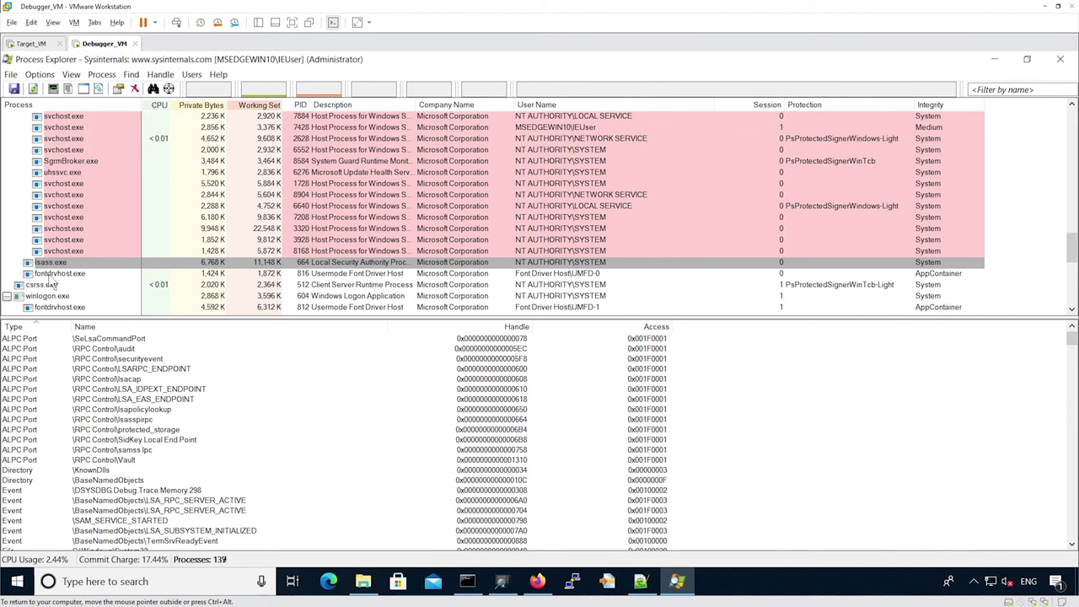
Examine the lsass.exe handles by object type, including events, registry keys, the mutant, processes, threads and tokens.
scroll(64, 407, down, 6)
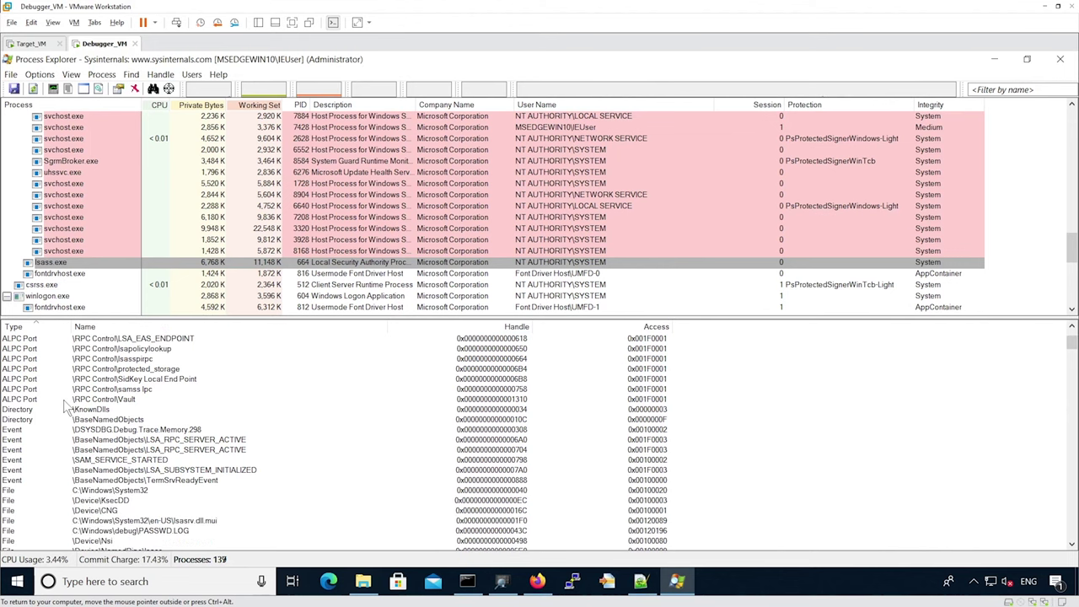
scroll(65, 407, up, 5)
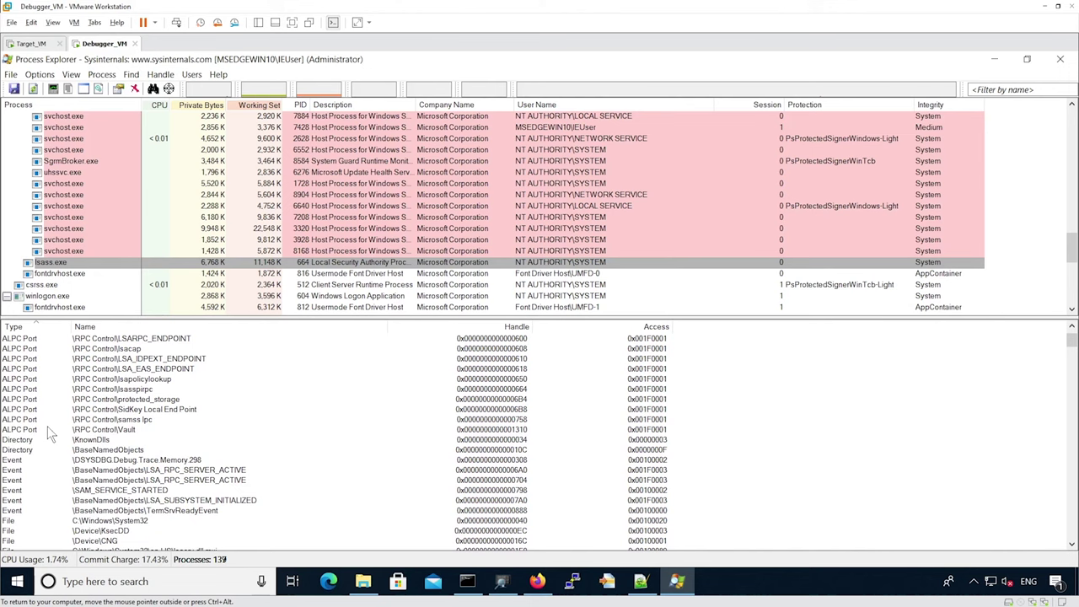
click(15, 462)
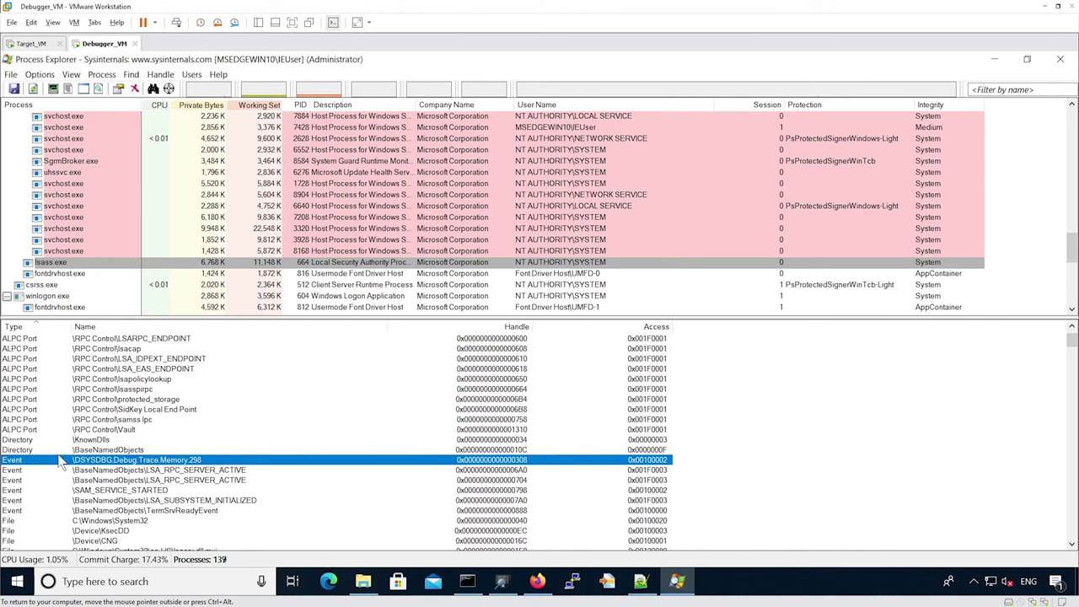
scroll(28, 465, down, 13)
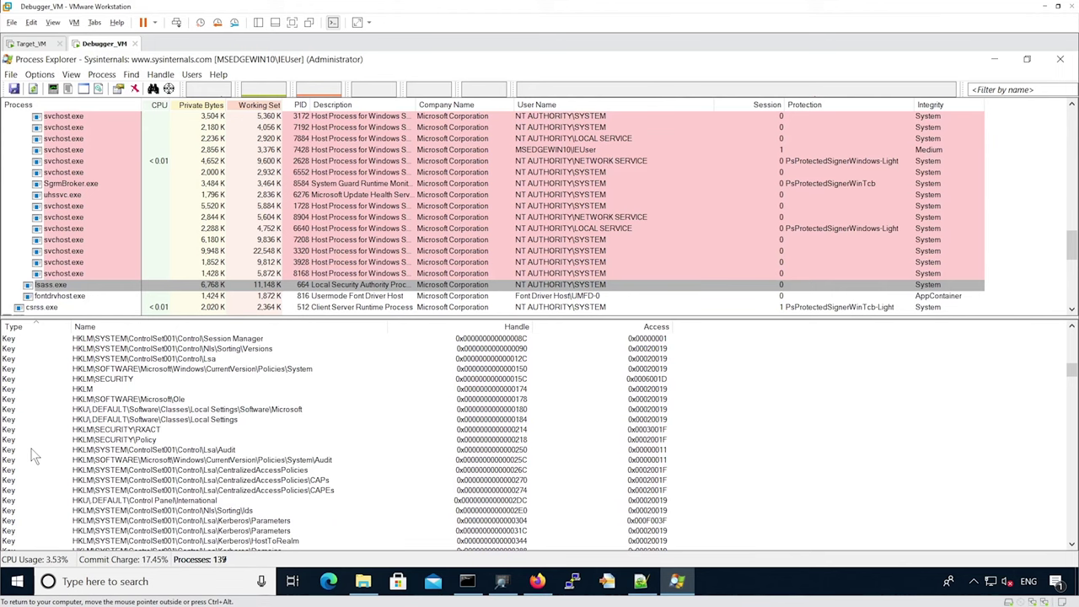
scroll(33, 455, down, 12)
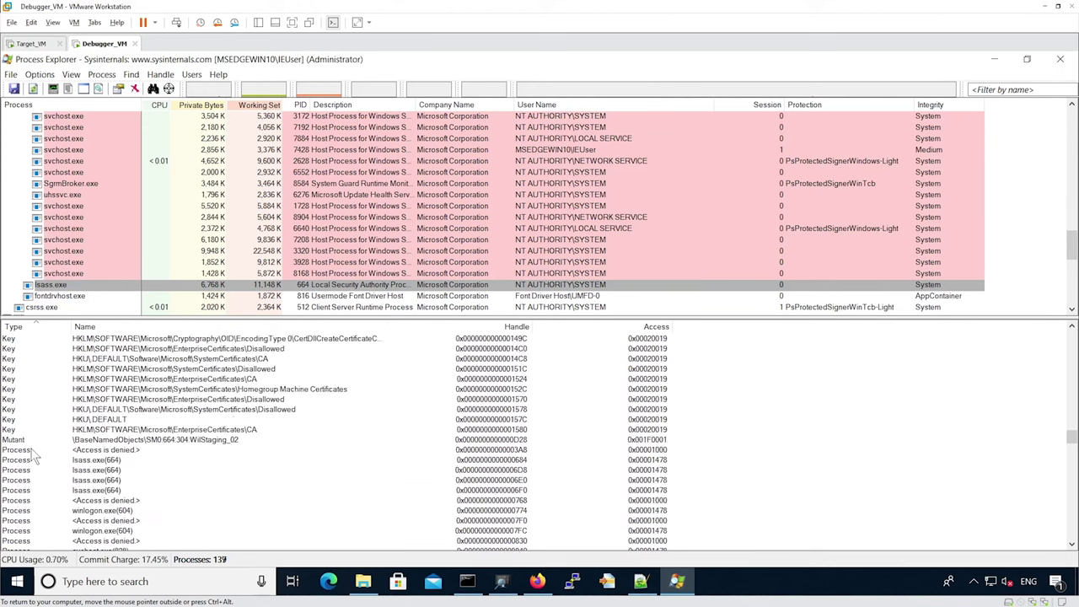
scroll(34, 456, down, 3)
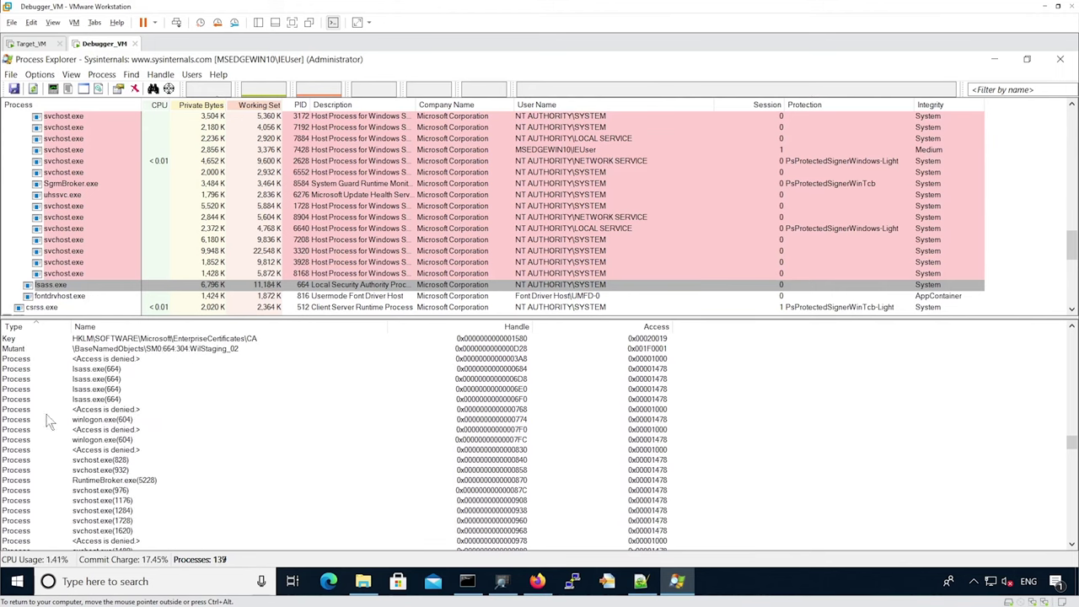
click(19, 349)
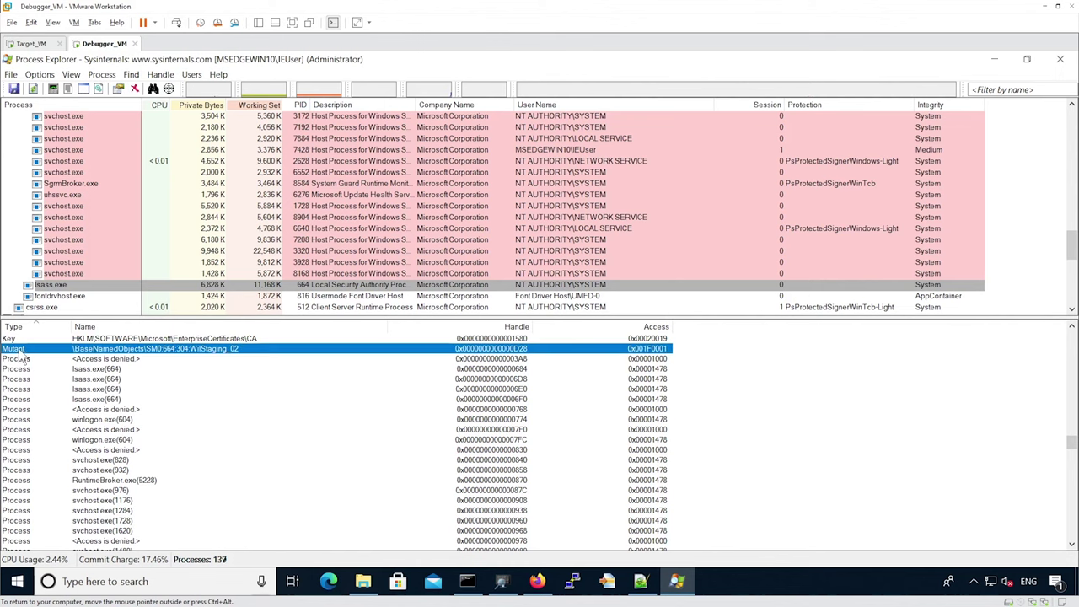
scroll(84, 419, down, 9)
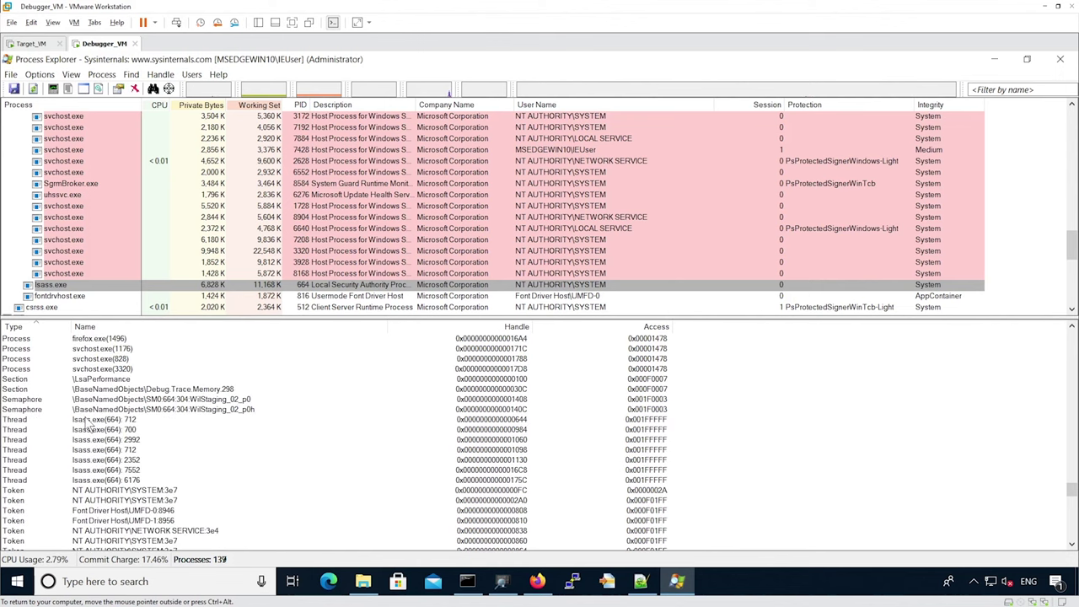
scroll(49, 460, down, 3)
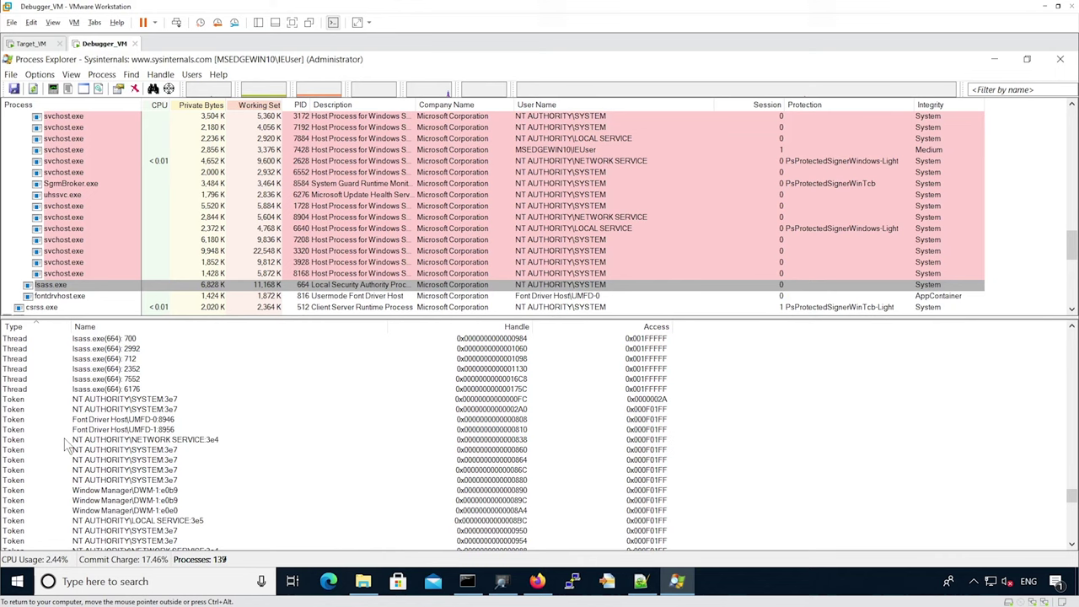